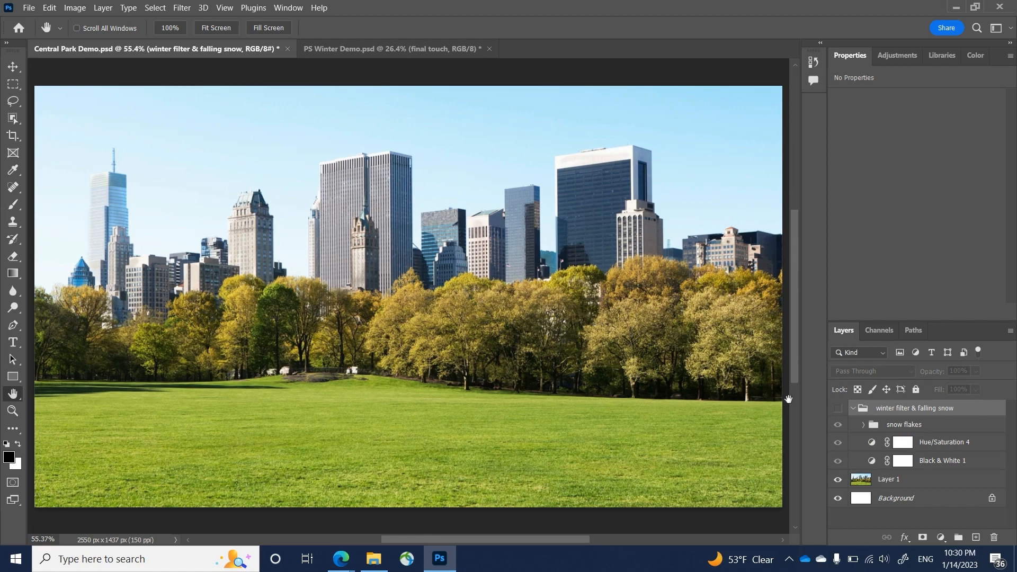
# Show the "winter filter & falling snow" group and compare the park photo with and without it.
pyautogui.click(838, 409)
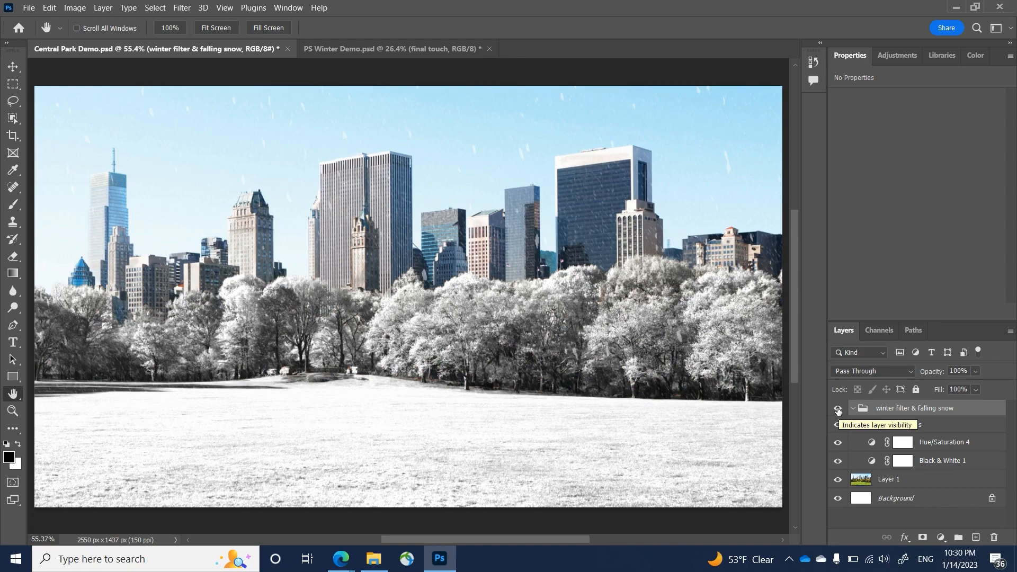
pyautogui.click(838, 409)
pyautogui.click(838, 409)
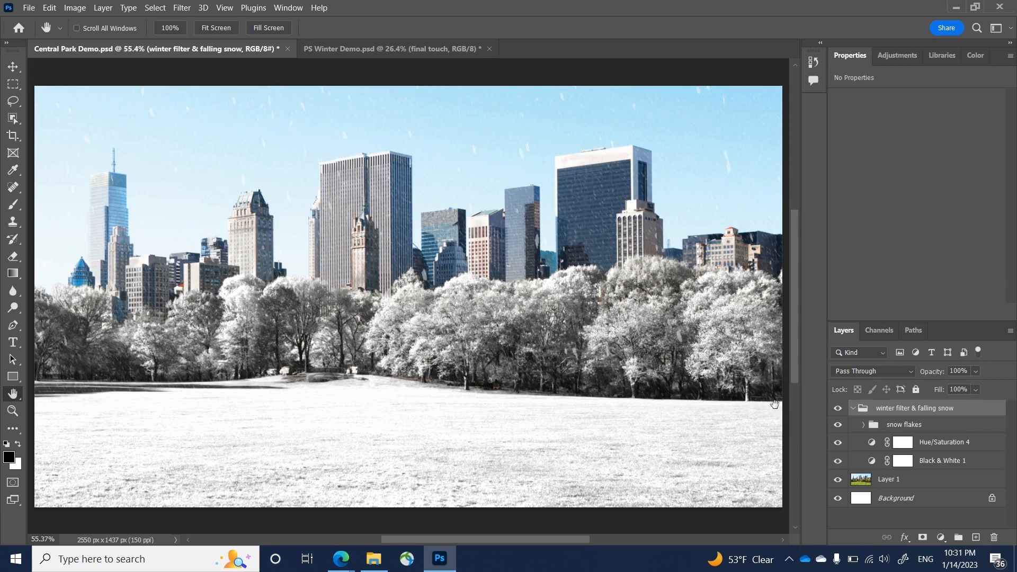
# Switch to the PS Winter Demo.psd document and show its Site Summer Base layer.
pyautogui.click(381, 49)
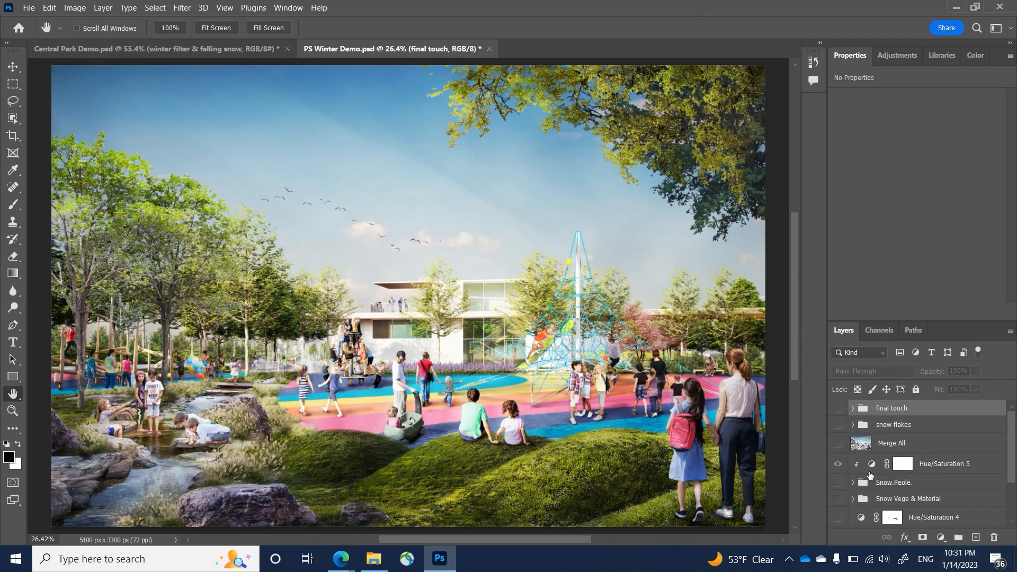
pyautogui.scroll(-3, 870, 476)
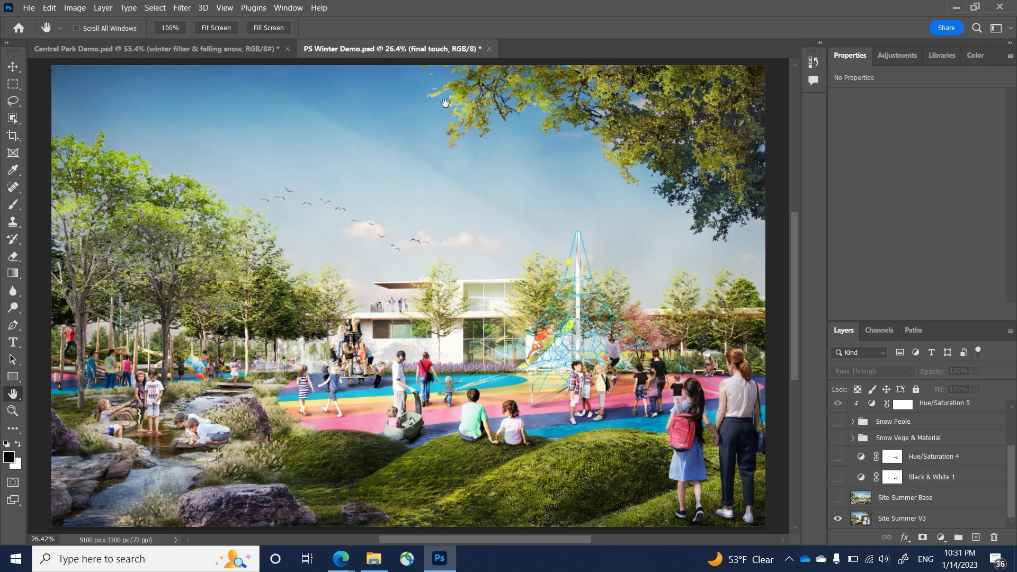
pyautogui.click(838, 499)
pyautogui.click(838, 499)
pyautogui.click(838, 500)
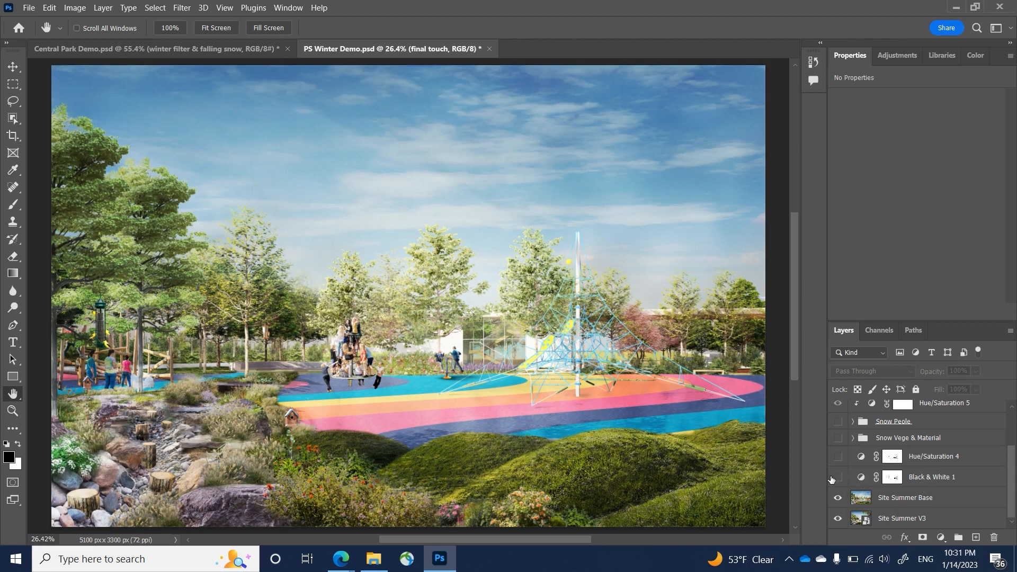
# Show the Black & White 1 and Hue/Saturation 4 adjustments plus the Snow Vege & Material and Snow Peole groups.
pyautogui.moveTo(837, 477); pyautogui.dragTo(838, 457)
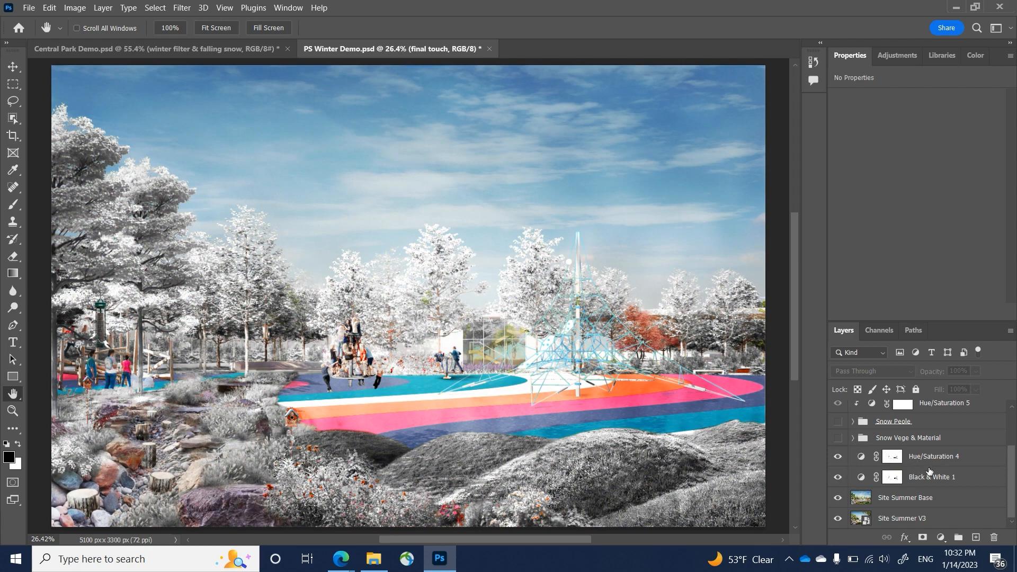
pyautogui.click(837, 439)
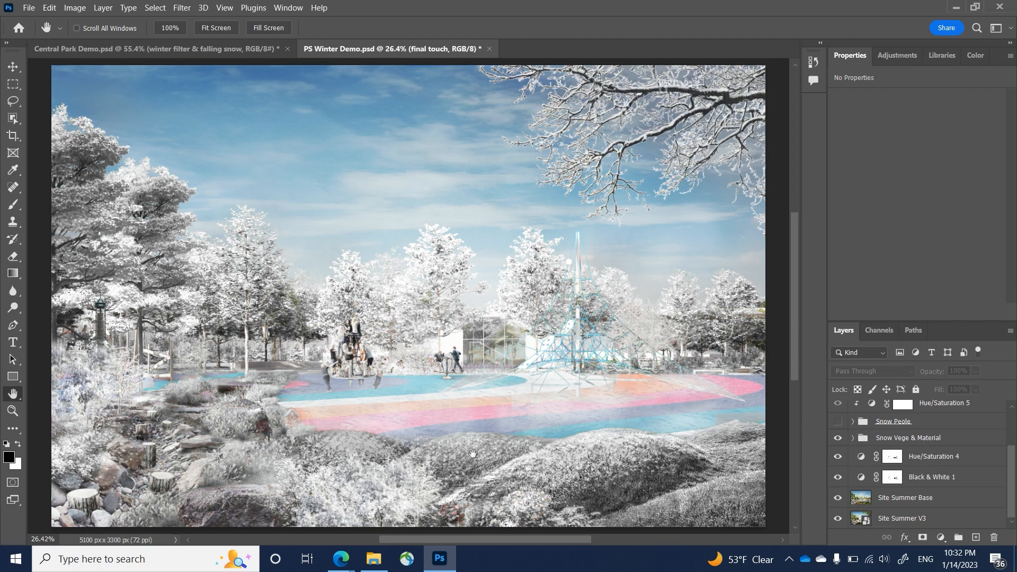
pyautogui.scroll(1, 857, 449)
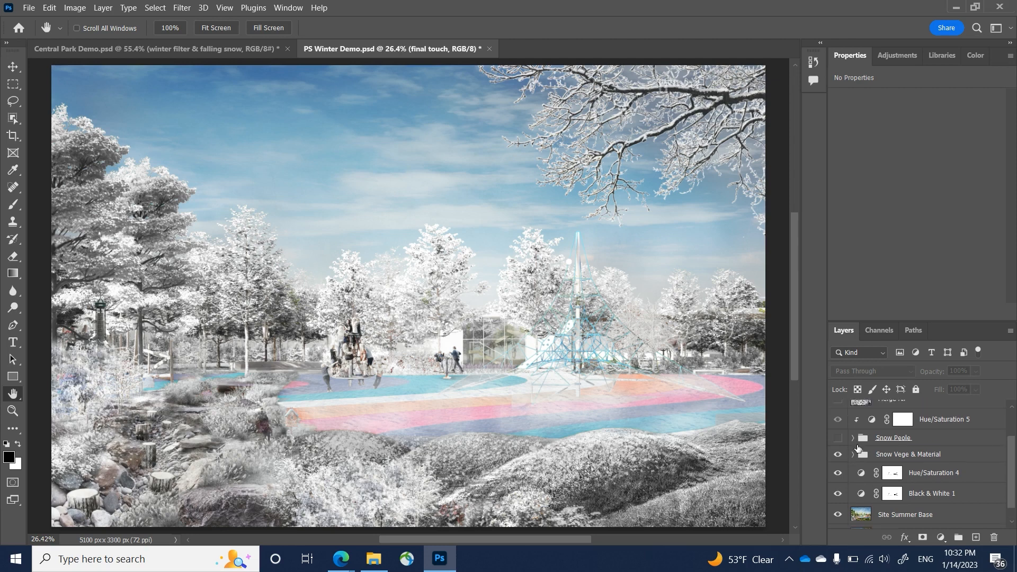
pyautogui.click(837, 438)
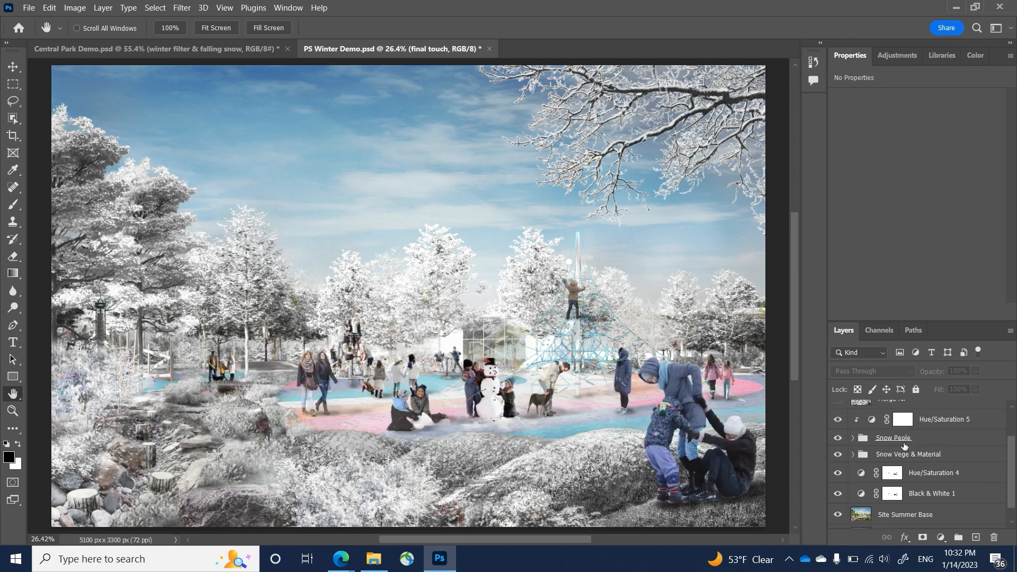
# Duplicate all layers from Hue/Saturation 5 down to Site Summer V3 and merge the copies into one layer.
pyautogui.scroll(3, 905, 446)
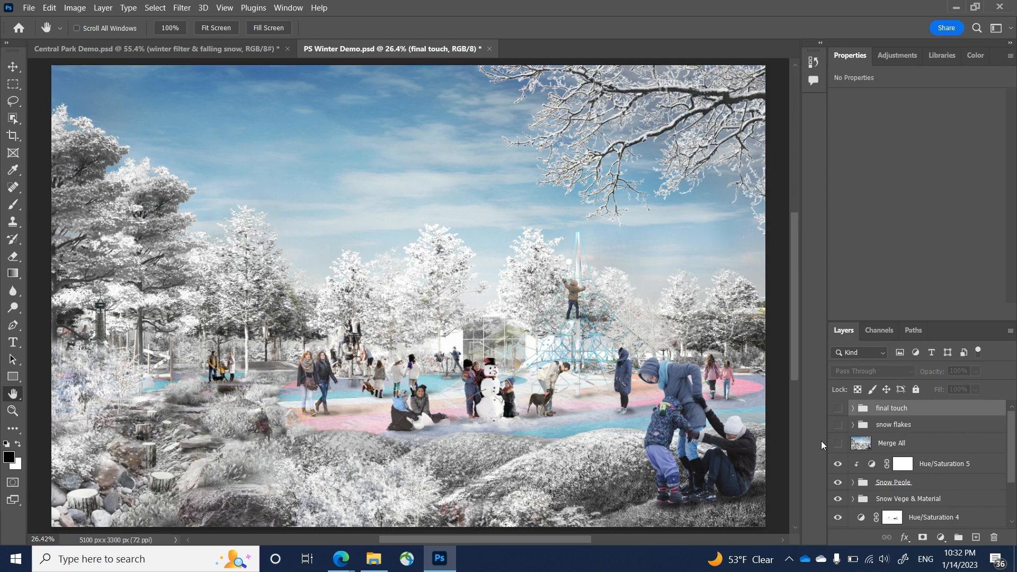
pyautogui.click(934, 469)
pyautogui.scroll(-3, 933, 468)
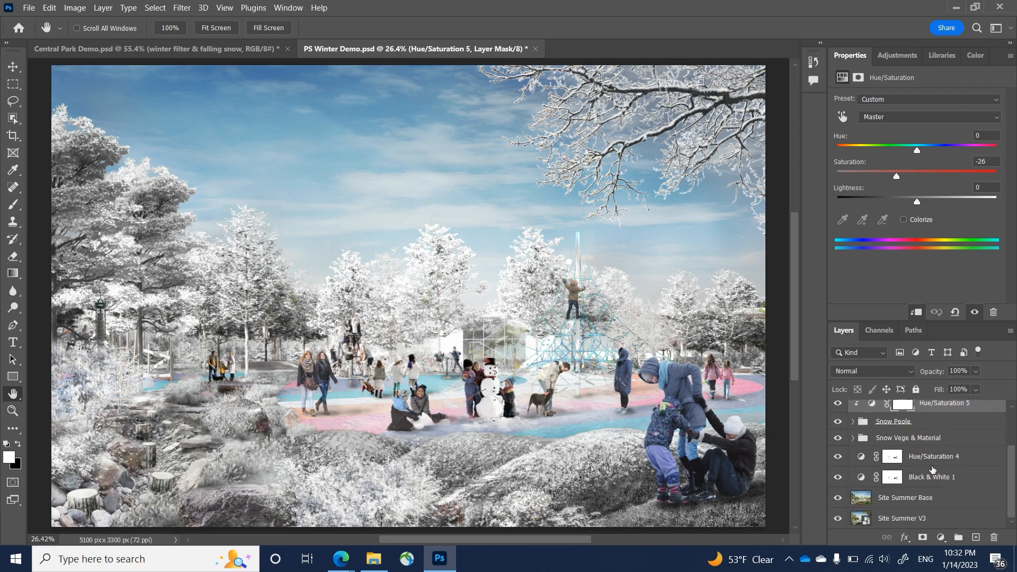
pyautogui.keyDown('shift'); pyautogui.click(927, 516); pyautogui.keyUp('shift')
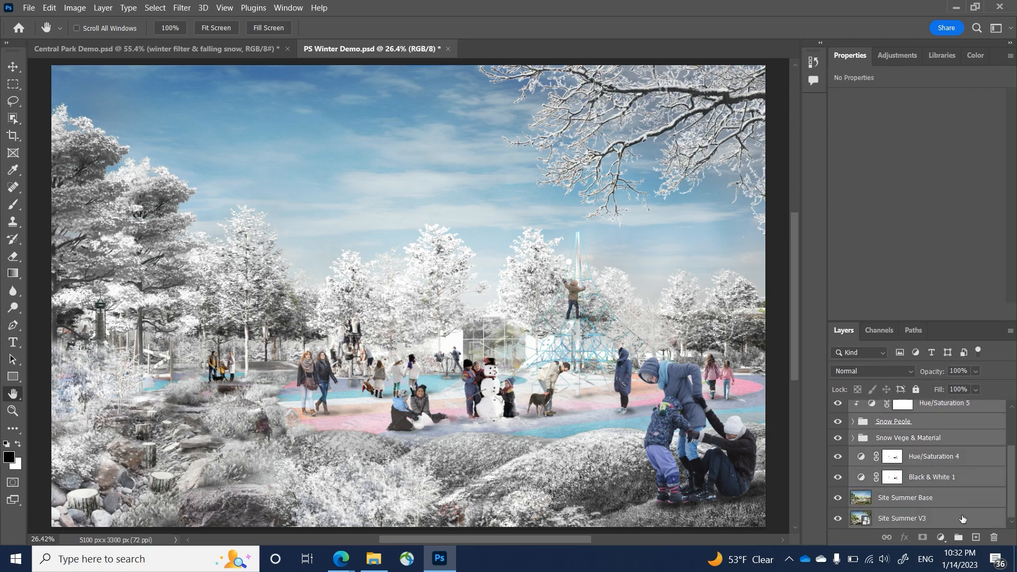
pyautogui.moveTo(964, 520); pyautogui.dragTo(978, 537)
pyautogui.scroll(1, 921, 474)
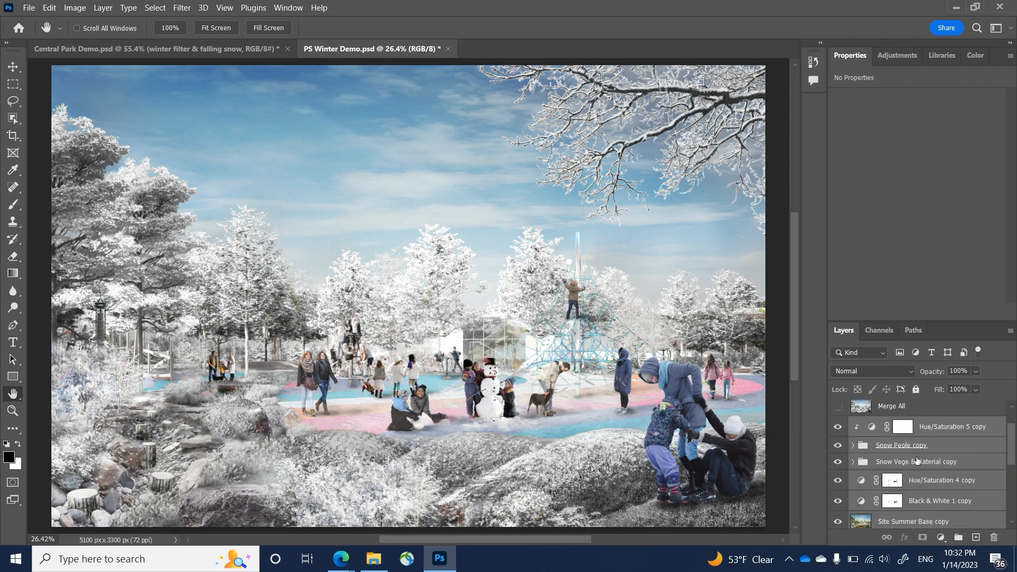
pyautogui.rightClick(918, 460)
pyautogui.click(848, 443)
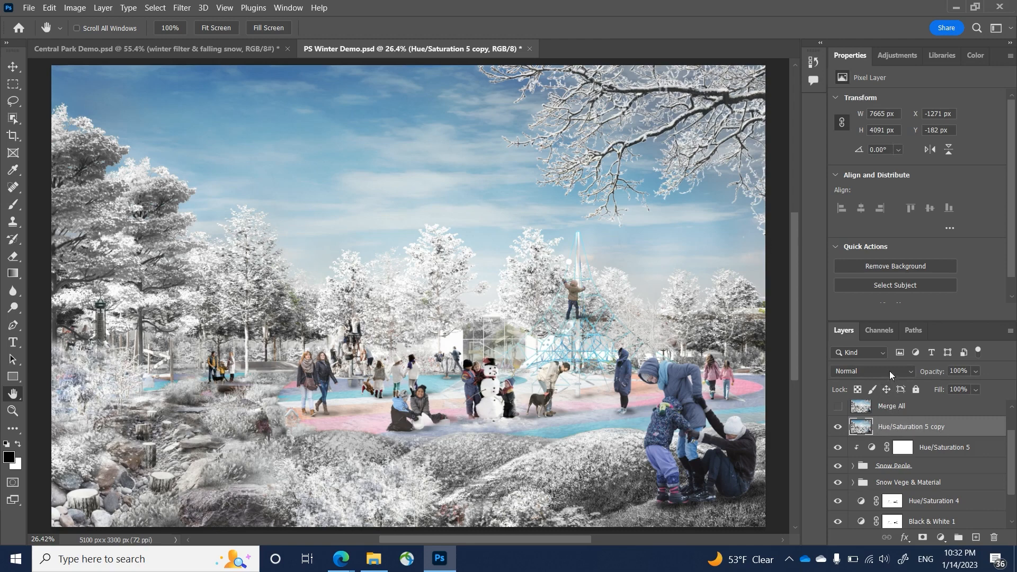
# Set the merged copy to the Soft Light blend mode at 33% opacity.
pyautogui.click(890, 371)
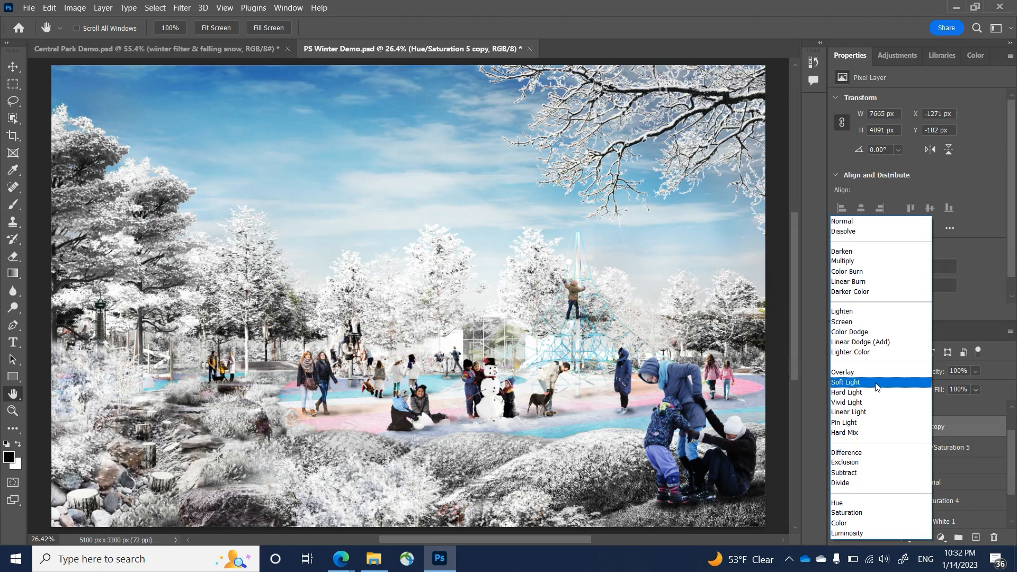
pyautogui.click(876, 383)
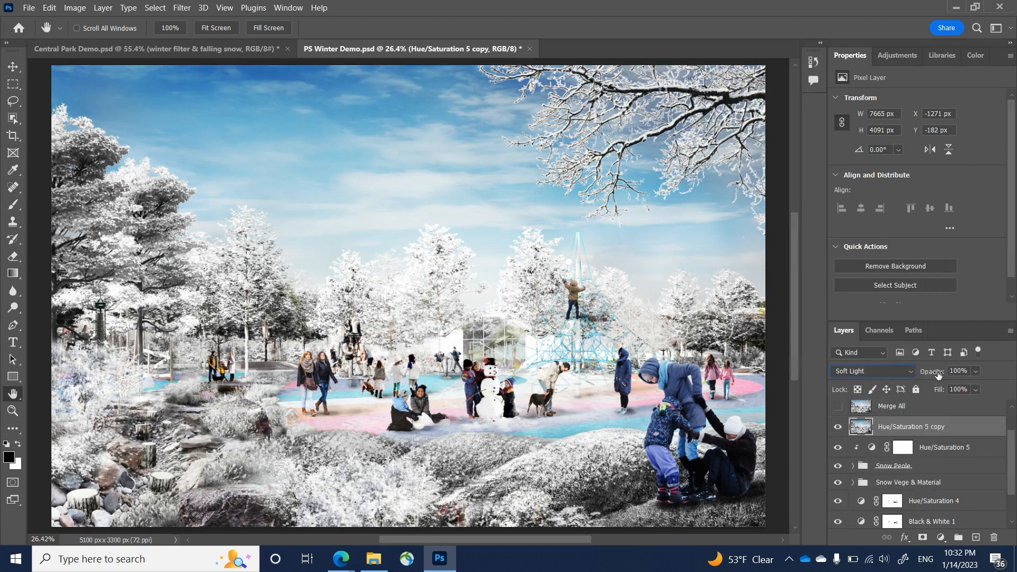
pyautogui.moveTo(938, 375); pyautogui.dragTo(895, 388)
# Delete the merged copy layer that sits between Merge All and Hue/Saturation 5.
pyautogui.scroll(2, 893, 440)
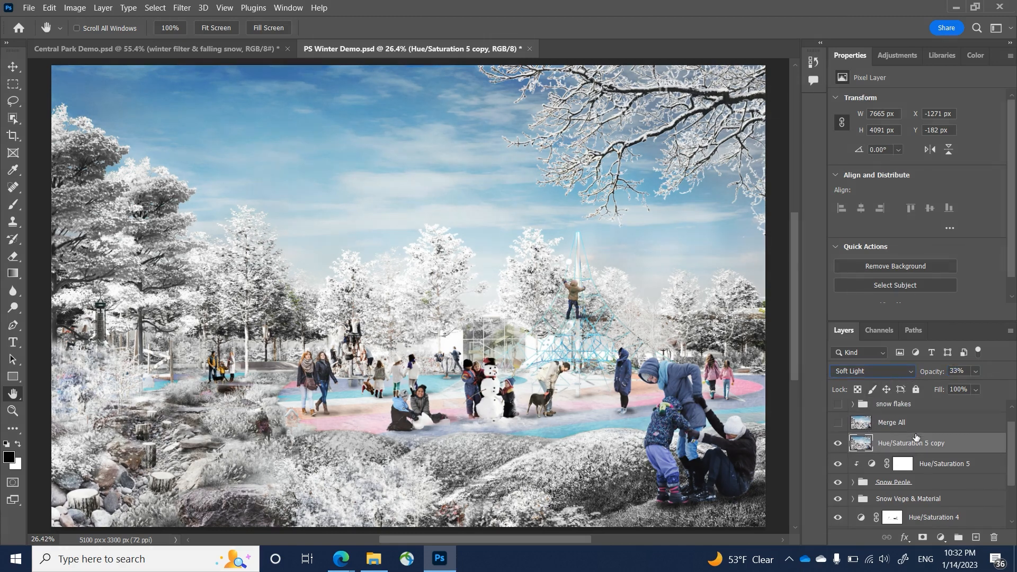
pyautogui.click(899, 447)
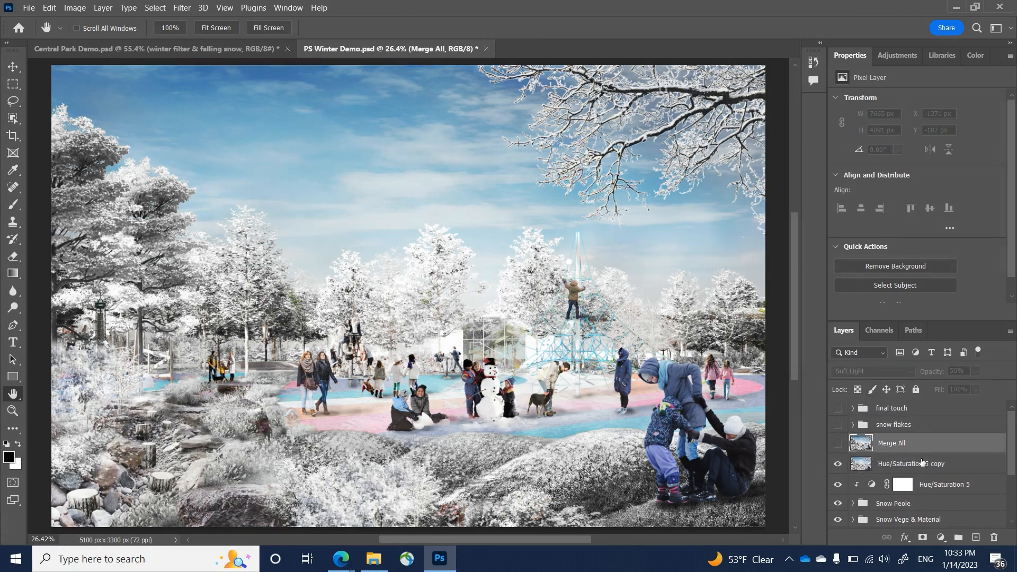
pyautogui.moveTo(924, 463); pyautogui.dragTo(994, 537)
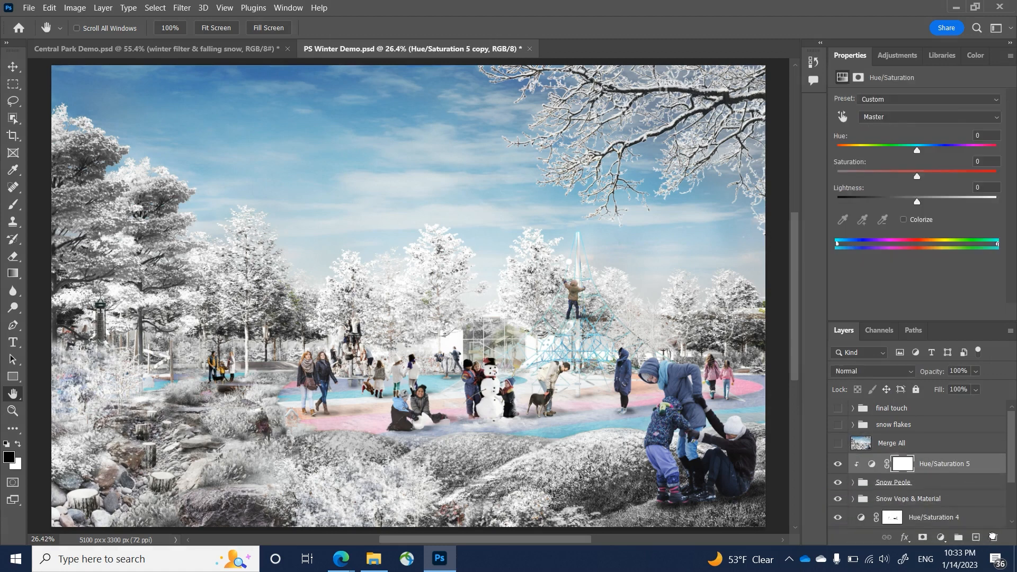
# Show the Merge All layer and the snow flakes and final touch groups, expanding final touch to reveal its layers.
pyautogui.click(838, 444)
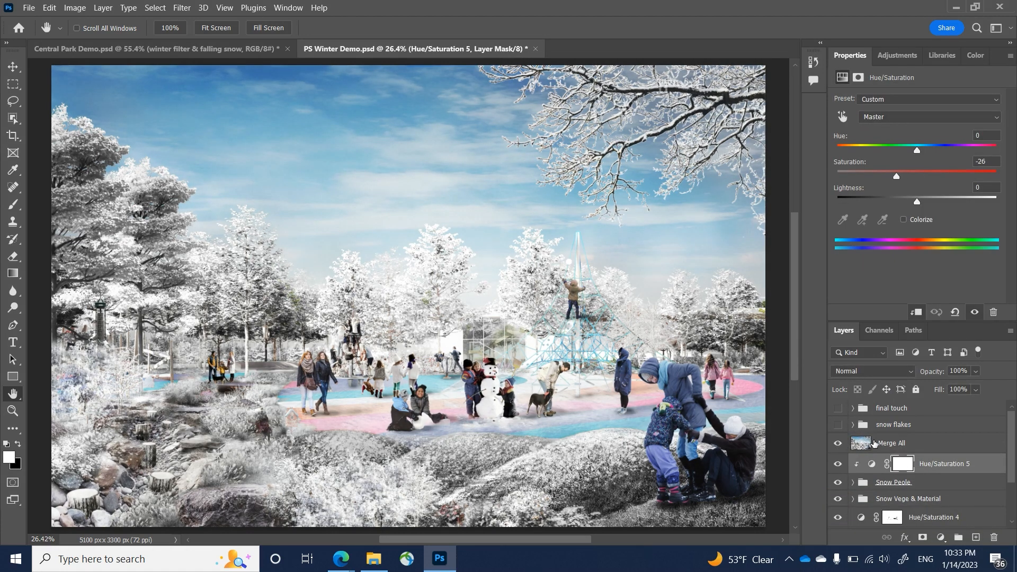
pyautogui.click(837, 425)
pyautogui.click(853, 410)
pyautogui.click(837, 410)
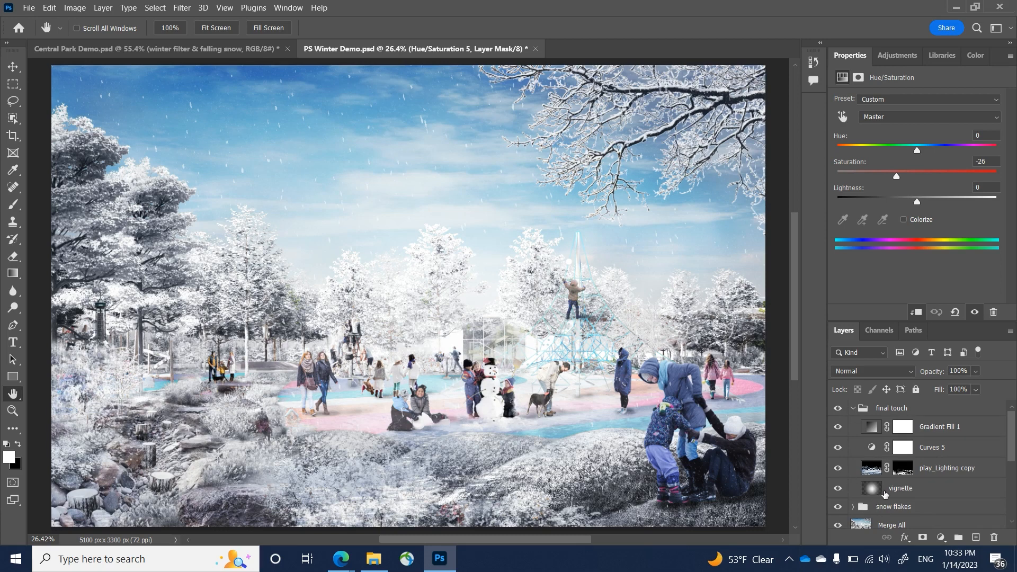
# Hide the vignette, play_Lighting copy, Curves 5 and Gradient Fill 1 layers inside the final touch group.
pyautogui.click(837, 488)
pyautogui.click(838, 468)
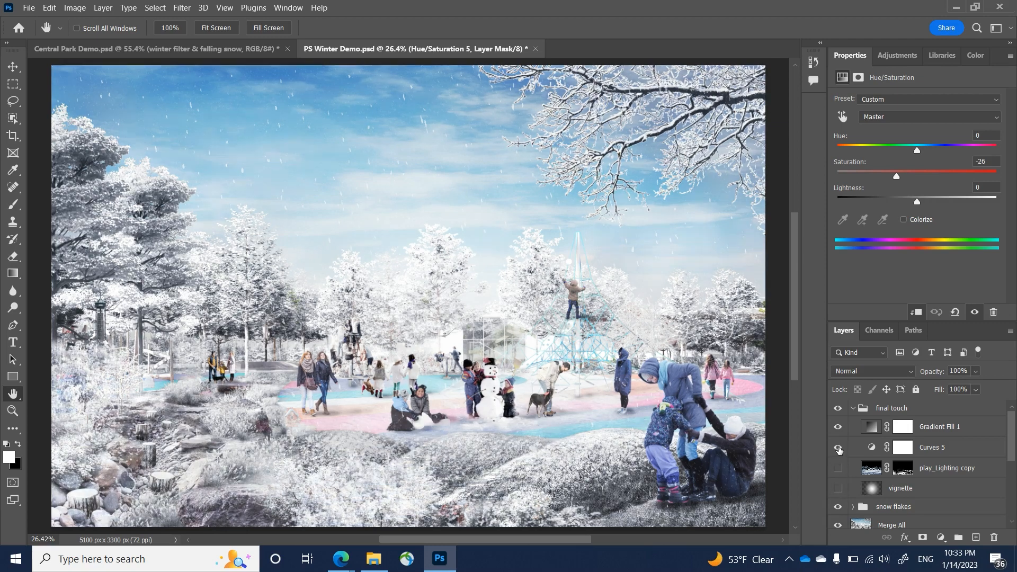
pyautogui.click(838, 426)
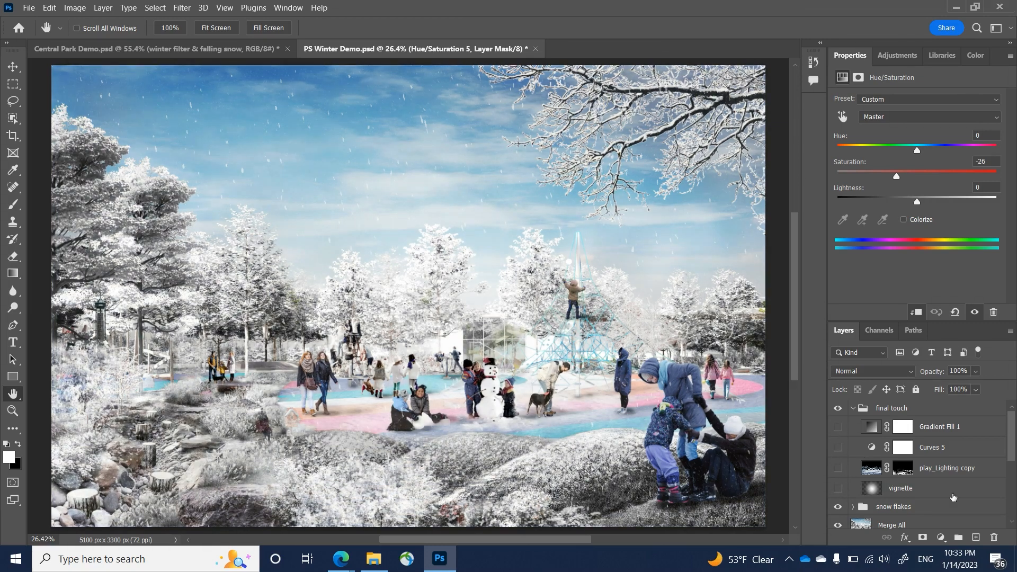
# Show the vignette and play_Lighting copy layers, comparing the image with and without the lighting layer.
pyautogui.click(838, 488)
pyautogui.click(901, 493)
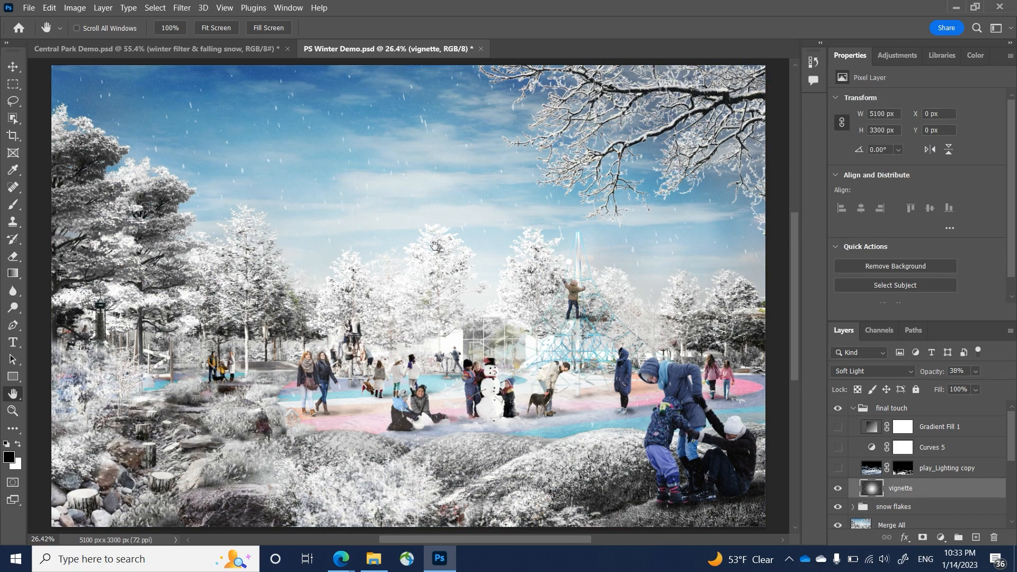
pyautogui.click(840, 470)
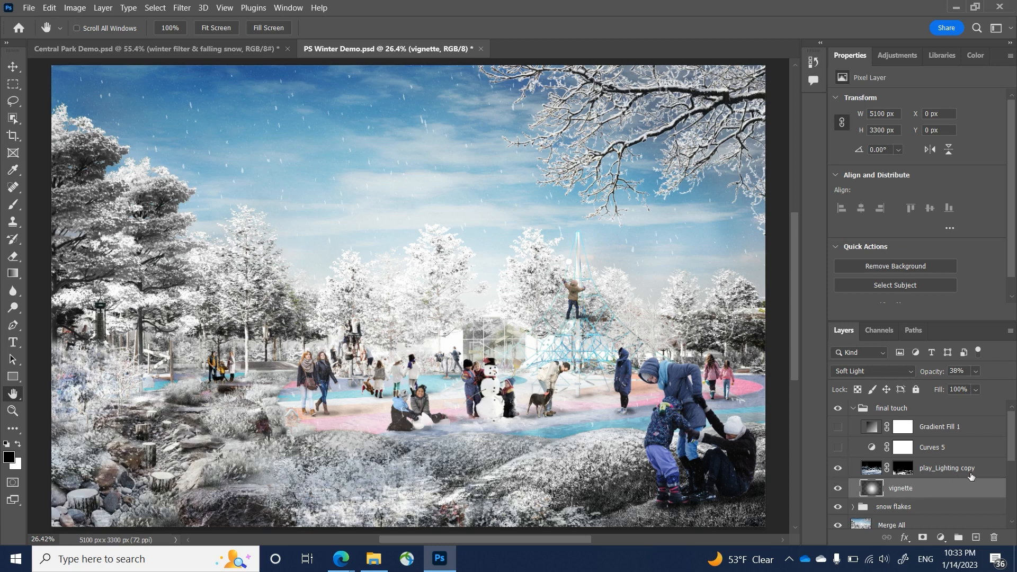
pyautogui.click(839, 469)
pyautogui.click(839, 470)
pyautogui.click(839, 469)
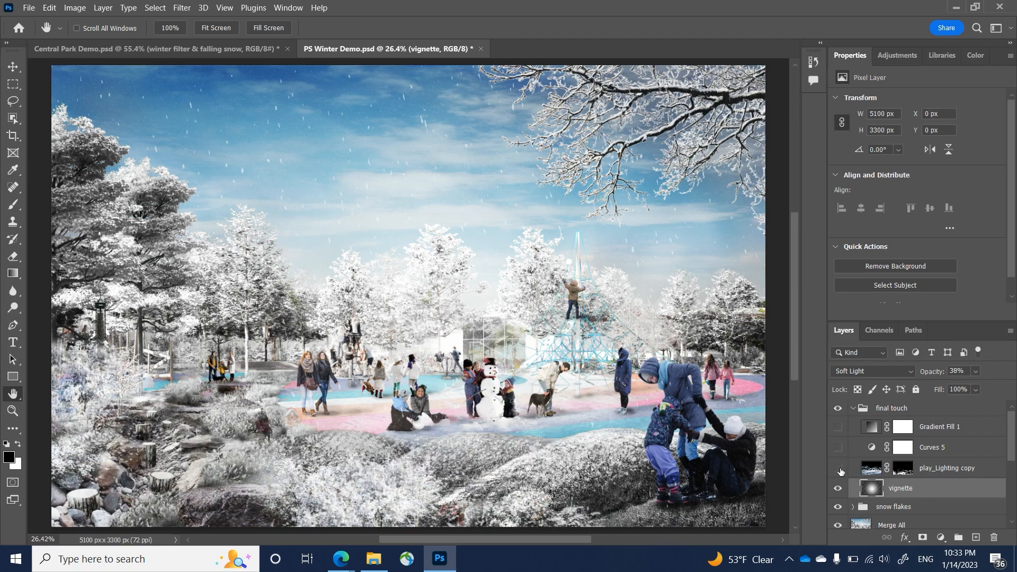
pyautogui.click(838, 469)
pyautogui.click(839, 469)
pyautogui.click(838, 469)
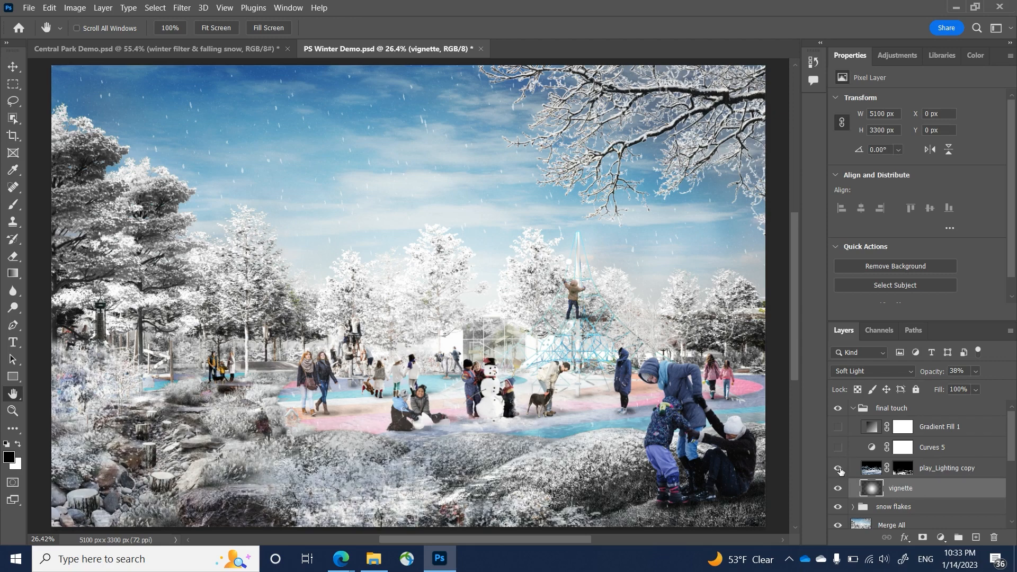
pyautogui.click(839, 469)
# Show the Curves 5 adjustment and review its curve, keeping the RGB channel selected.
pyautogui.click(838, 447)
pyautogui.click(872, 449)
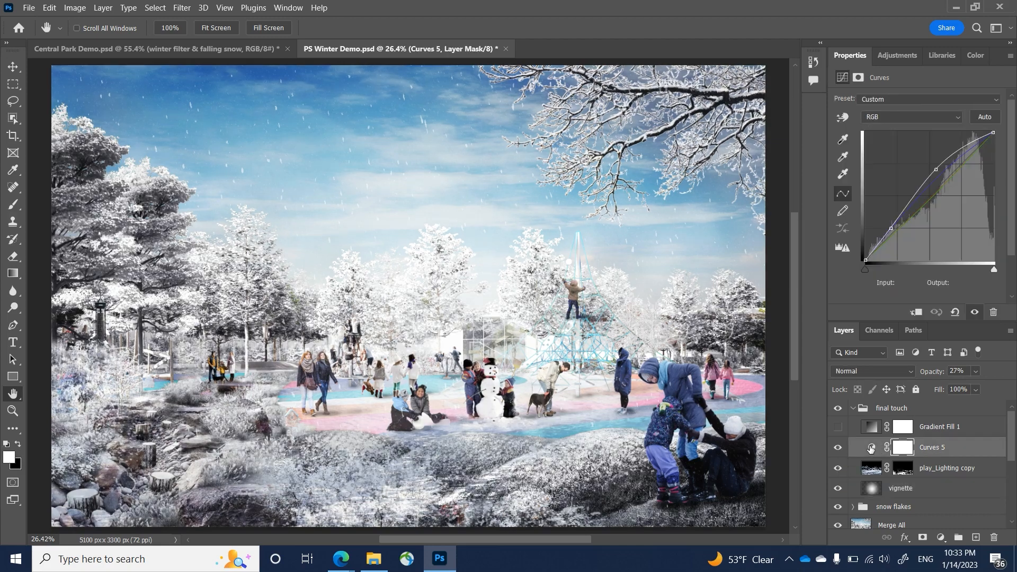
pyautogui.click(959, 117)
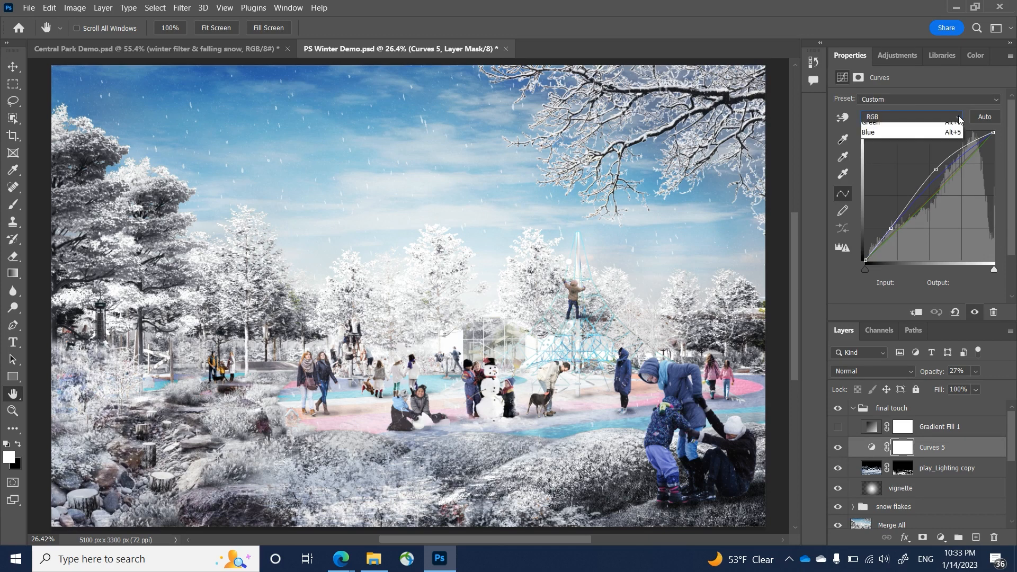
pyautogui.click(947, 120)
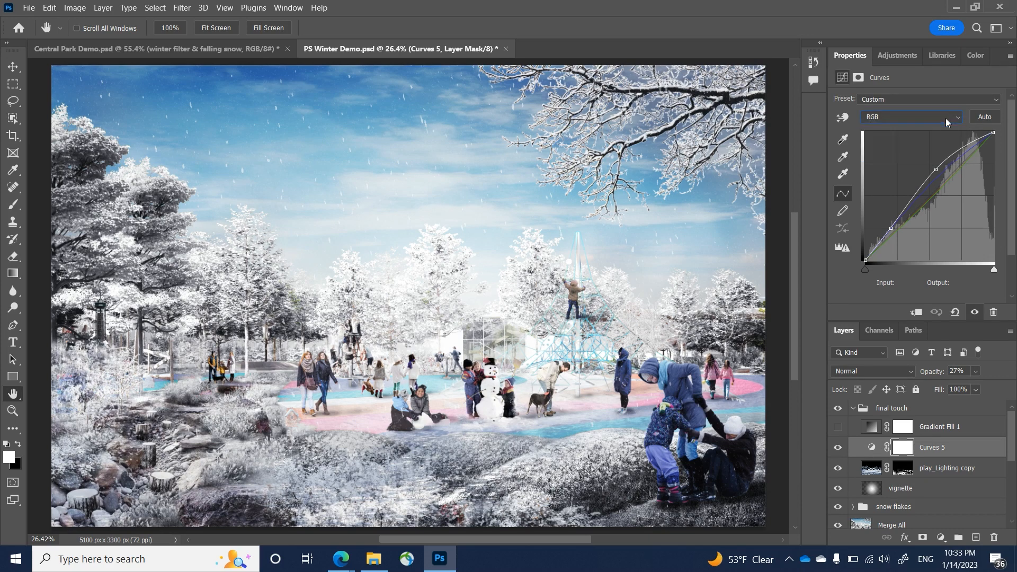
pyautogui.click(935, 169)
# Show the Gradient Fill 1 layer, keep its blend mode at Soft Light, and review its gradient settings without changing them.
pyautogui.click(837, 429)
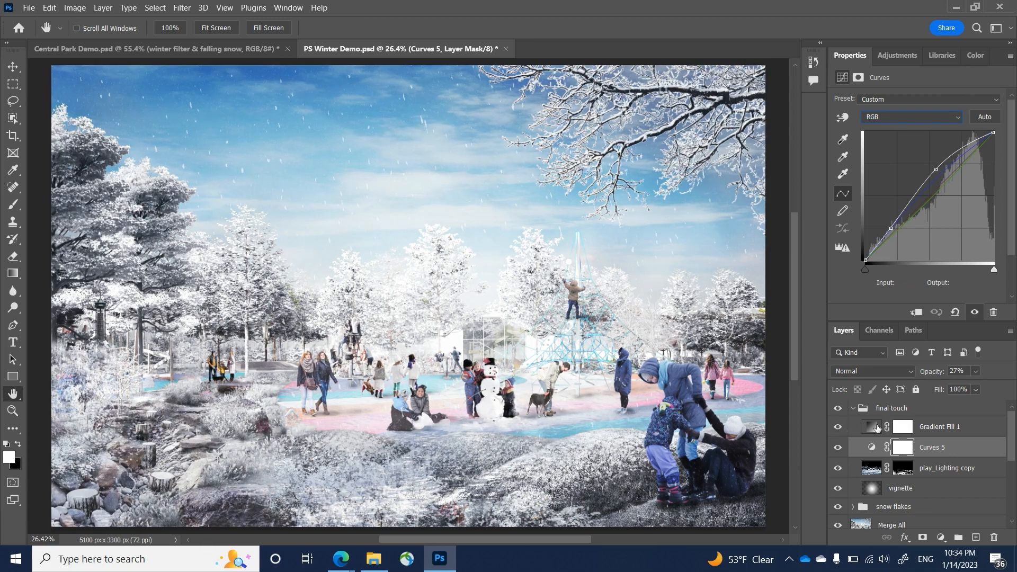
pyautogui.click(875, 431)
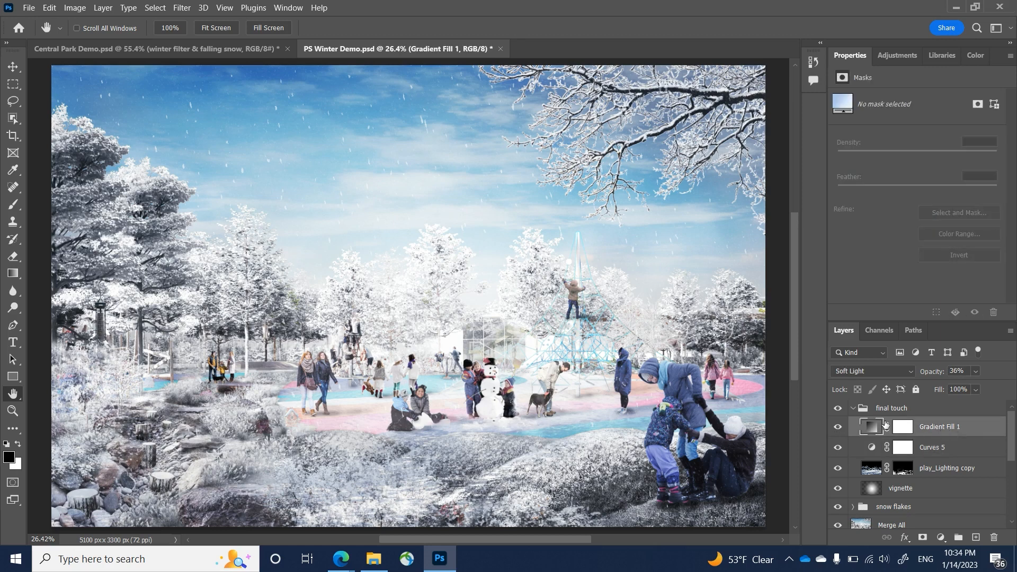
pyautogui.click(885, 374)
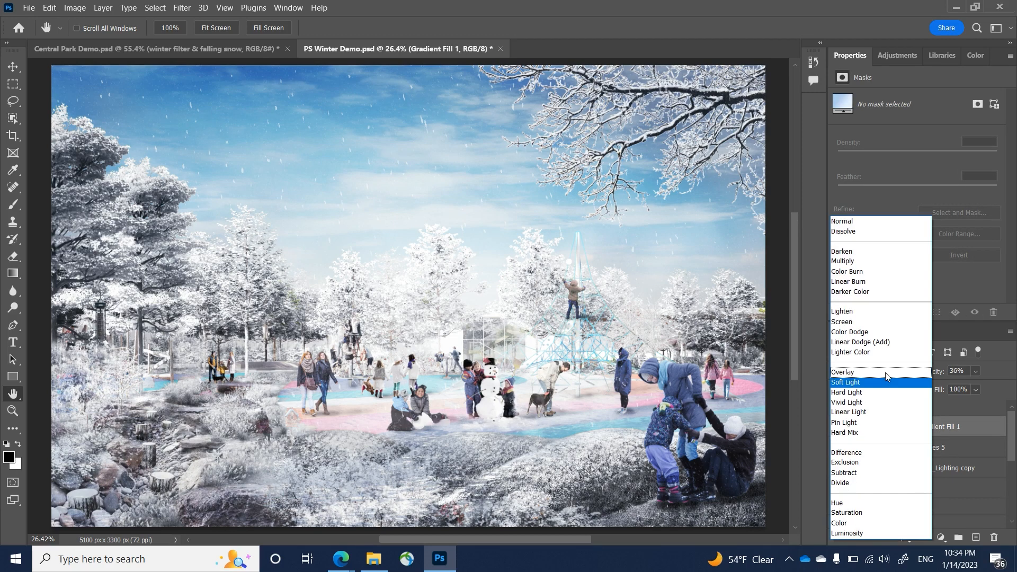
pyautogui.click(871, 383)
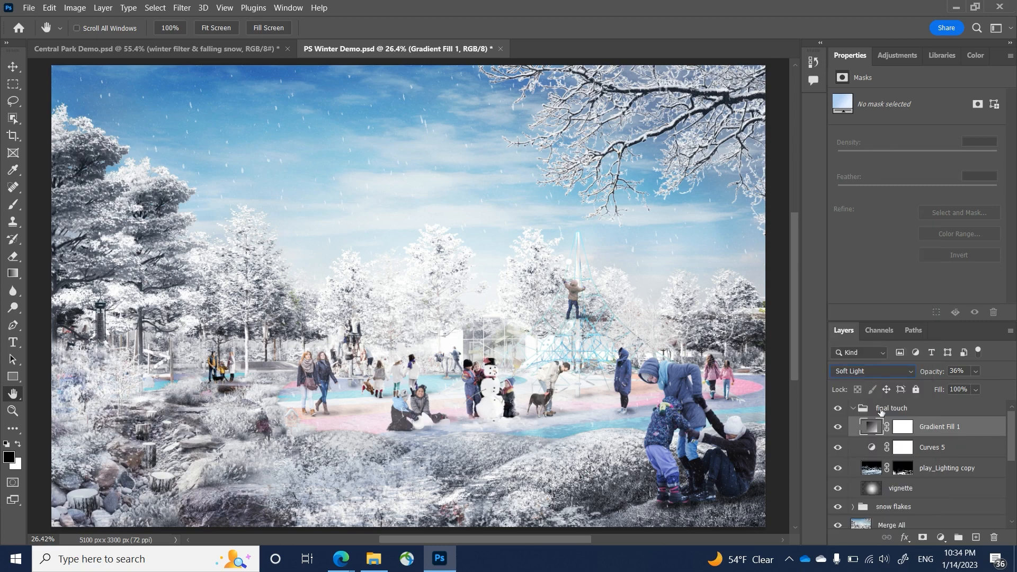
pyautogui.doubleClick(872, 426)
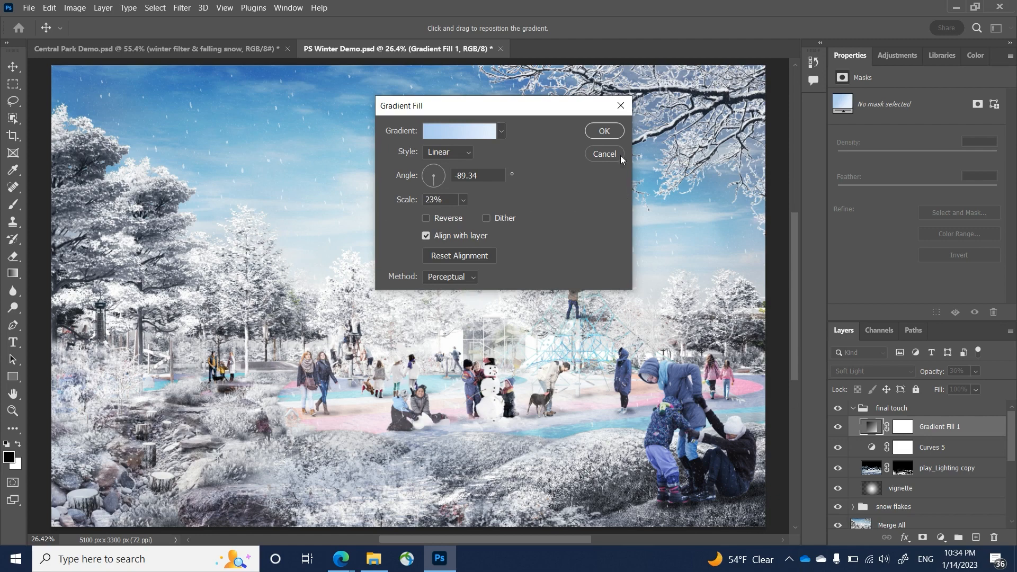
pyautogui.click(605, 131)
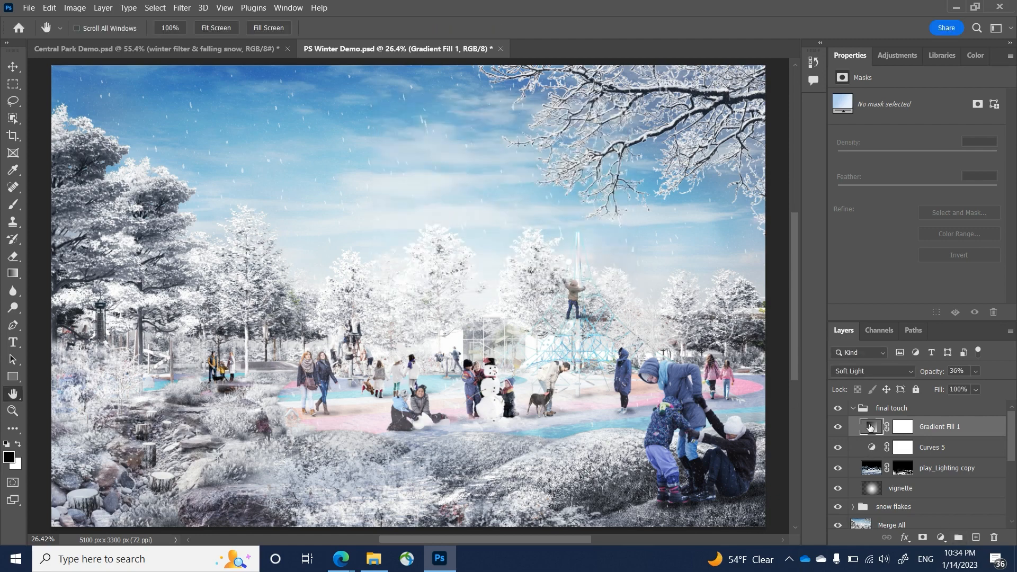
# Collapse the final touch group and select the Black & White 1 and Hue/Saturation 4 adjustment layers together.
pyautogui.click(857, 409)
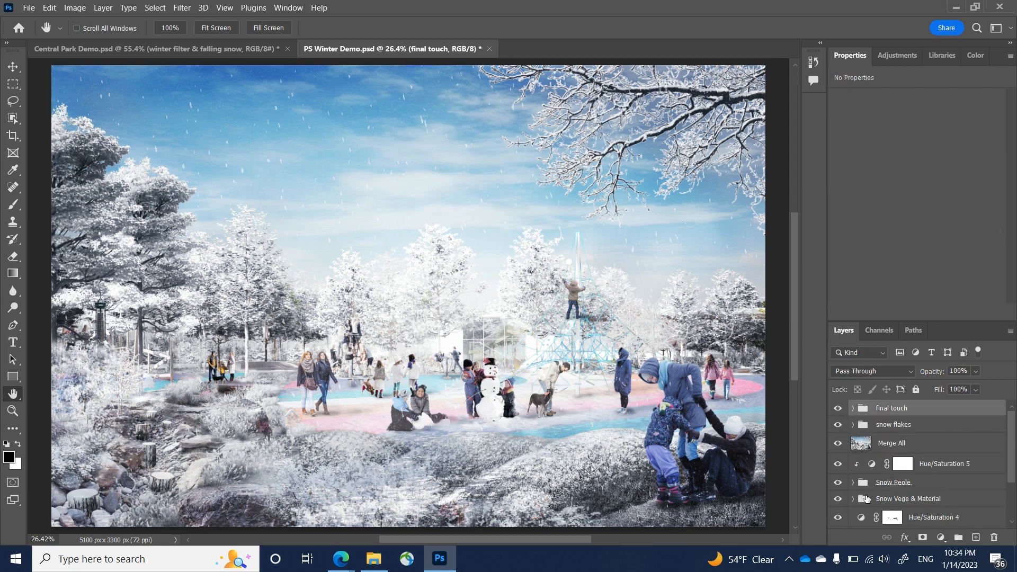
pyautogui.scroll(-2, 904, 501)
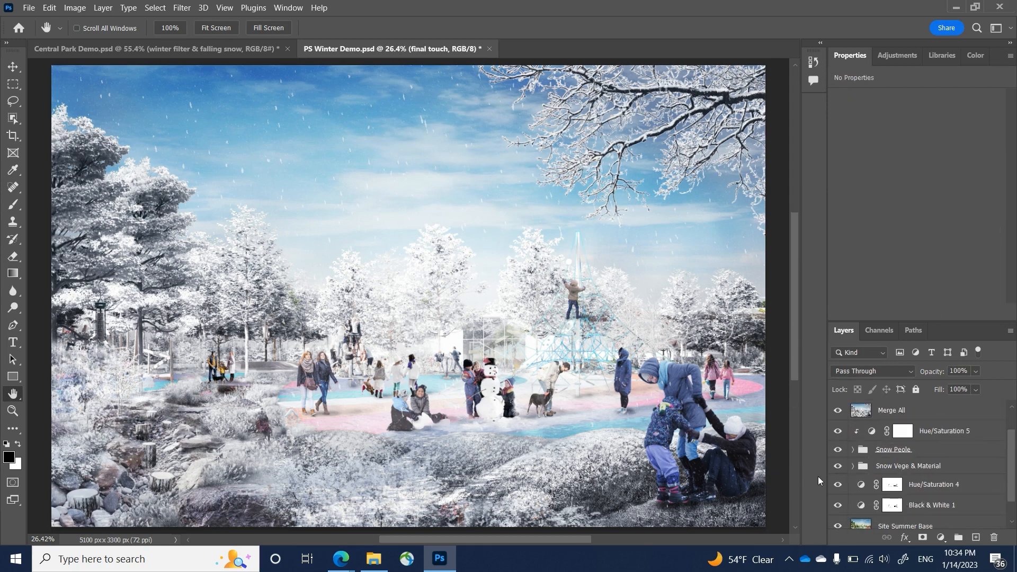
pyautogui.scroll(-1, 951, 474)
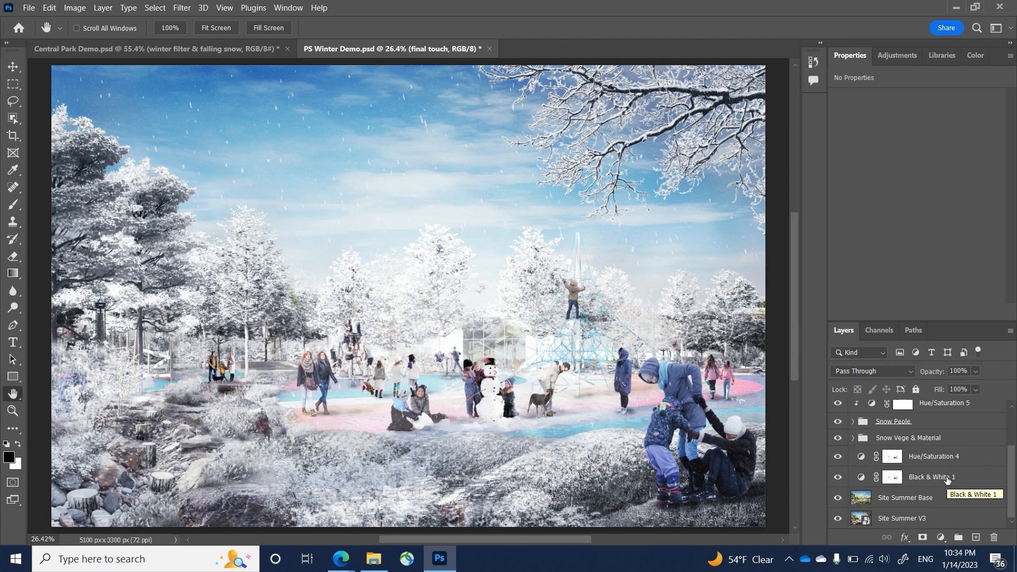
pyautogui.click(947, 478)
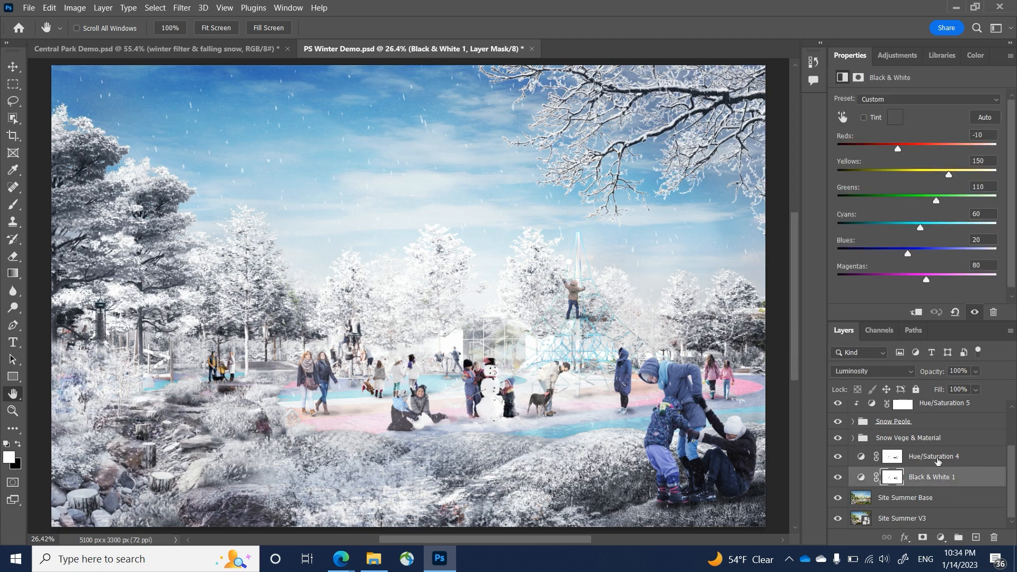
pyautogui.keyDown('shift'); pyautogui.click(942, 456); pyautogui.keyUp('shift')
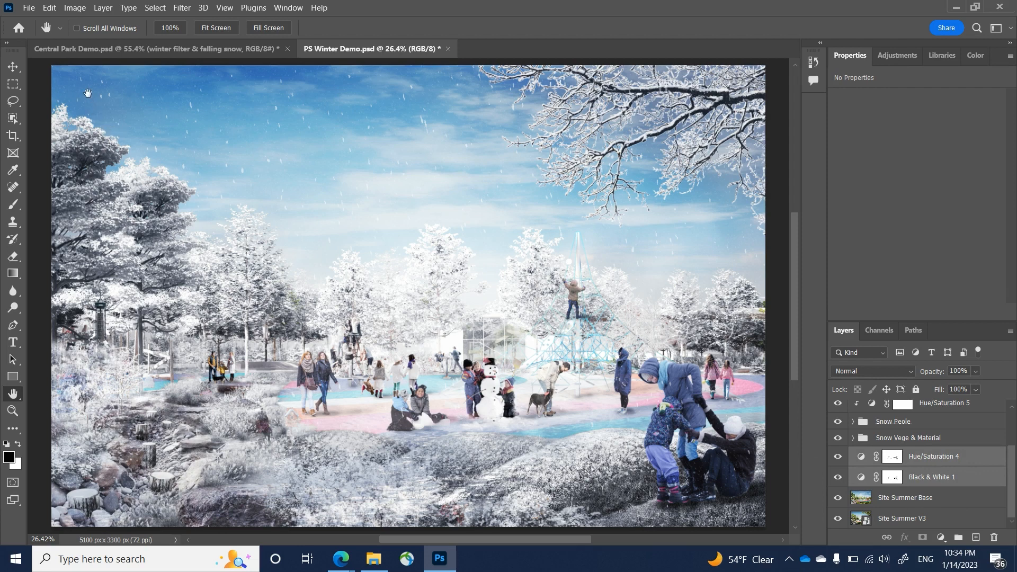
# Switch to Central Park Demo.psd and compare the photo without and with the winter filter & falling snow group.
pyautogui.click(89, 52)
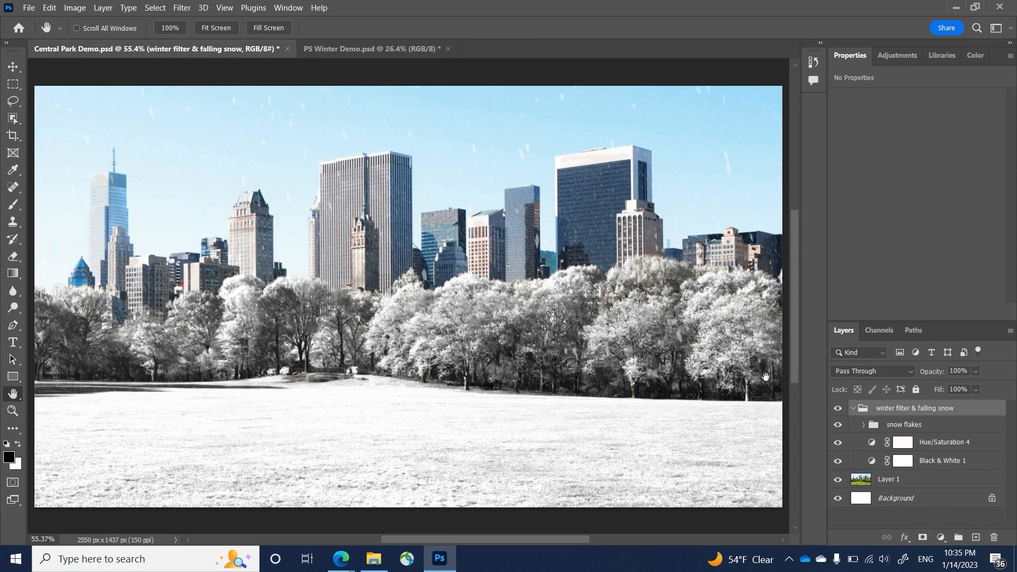
pyautogui.click(855, 412)
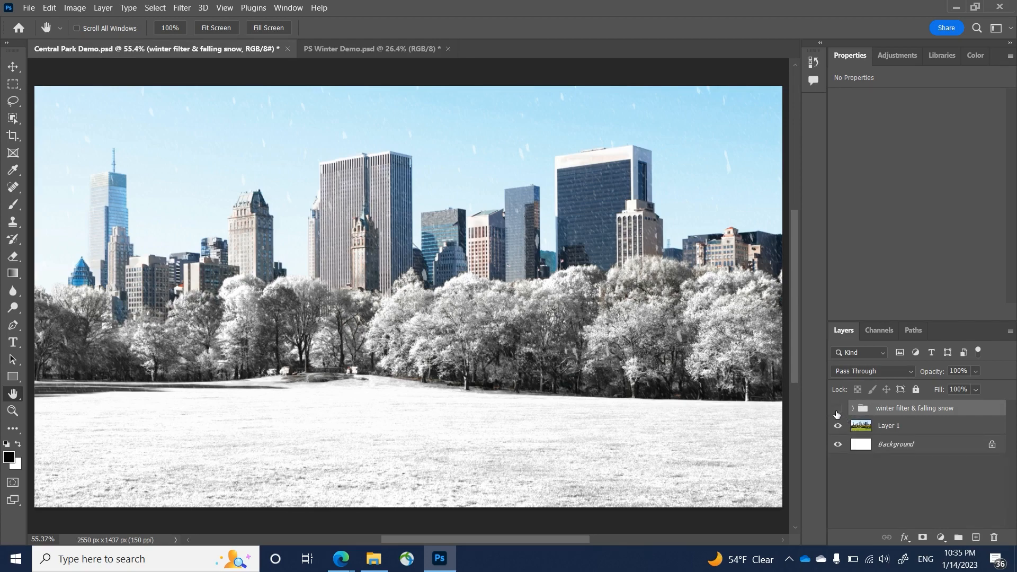
pyautogui.click(838, 408)
pyautogui.click(934, 432)
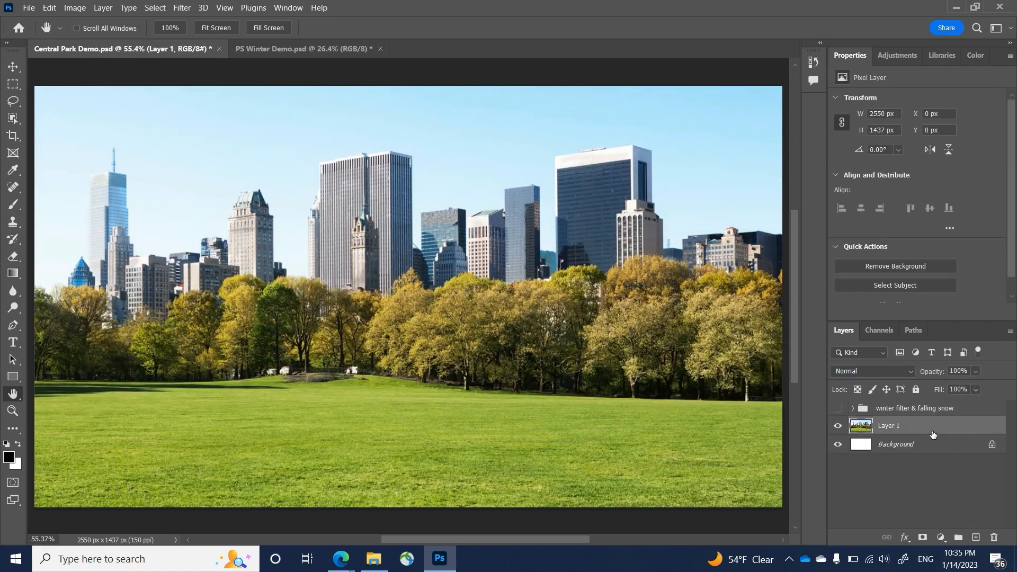
pyautogui.click(838, 410)
pyautogui.click(853, 408)
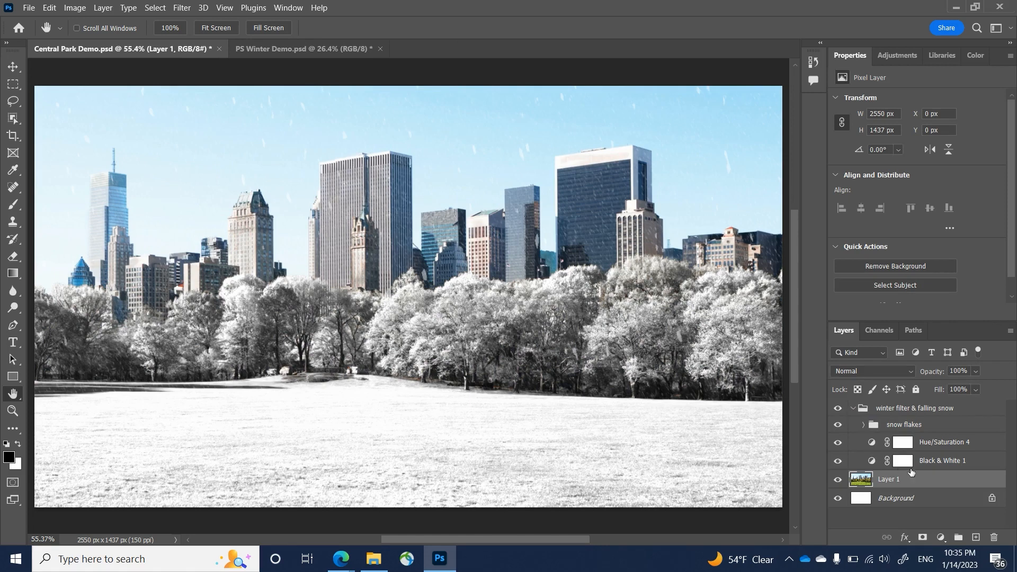
# Examine the group's Black & White 1 and Hue/Saturation 4 adjustments and the big and dense layers inside snow flakes.
pyautogui.click(959, 464)
pyautogui.keyDown('shift'); pyautogui.click(960, 444); pyautogui.keyUp('shift')
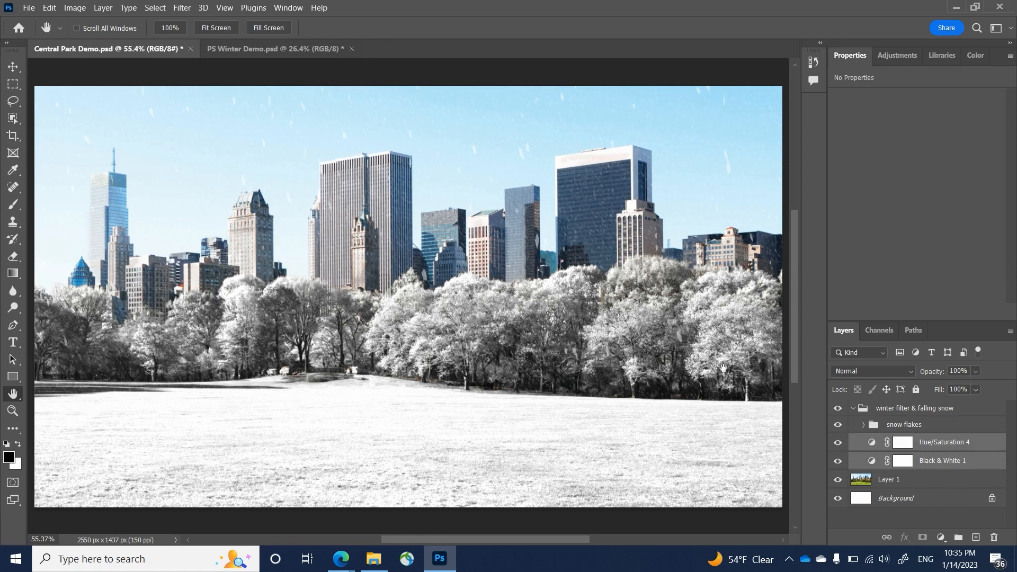
pyautogui.click(863, 425)
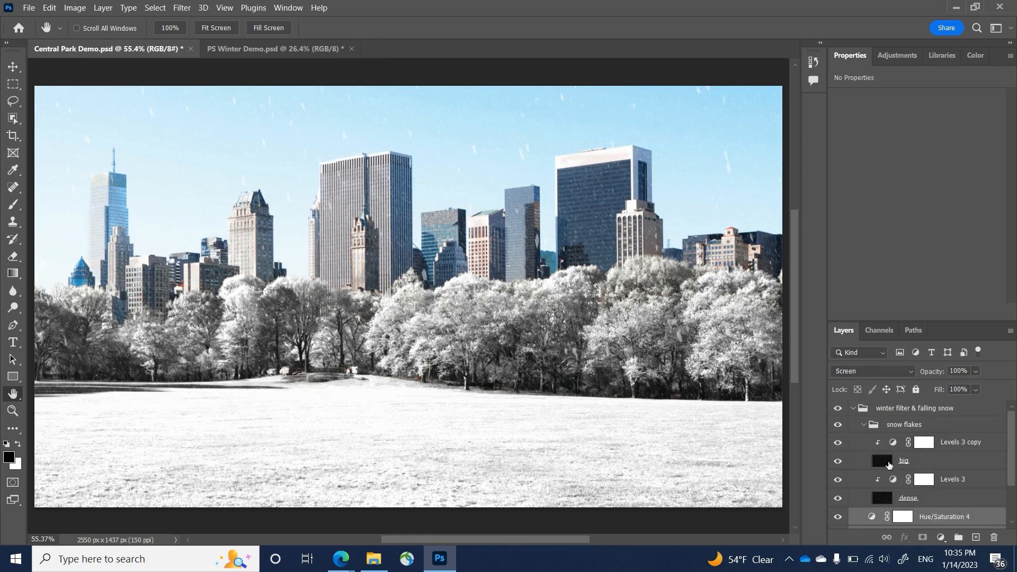
pyautogui.click(889, 464)
pyautogui.click(886, 504)
pyautogui.click(885, 466)
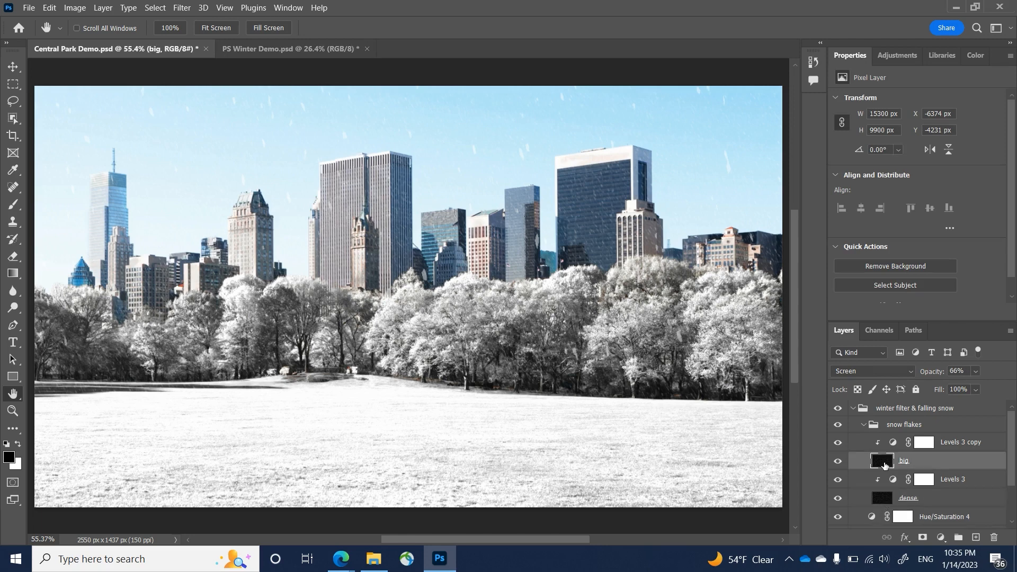
# Collapse the snow flakes and winter filter & falling snow groups, and hide the latter to reveal the original photo.
pyautogui.click(865, 424)
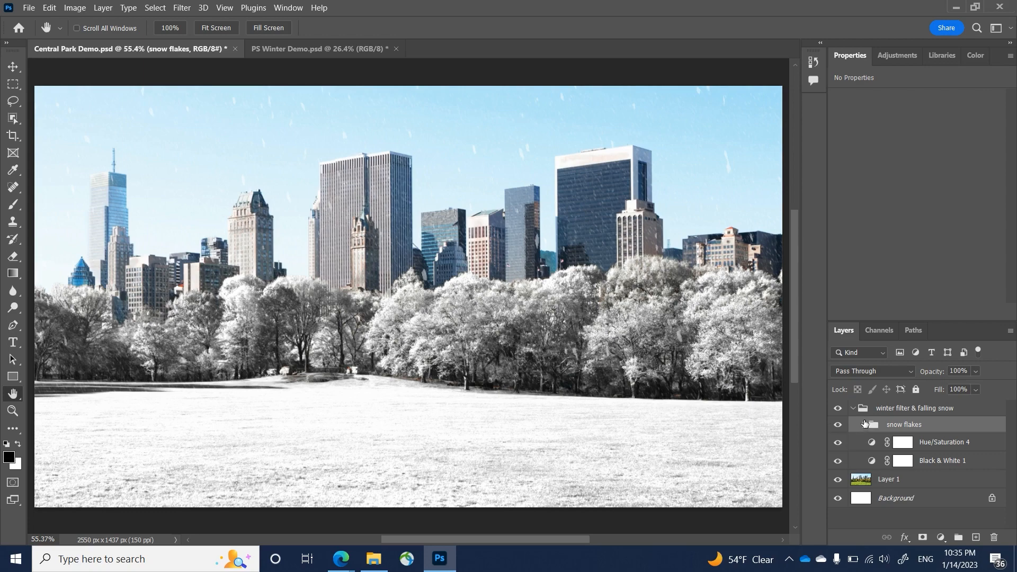
pyautogui.click(853, 409)
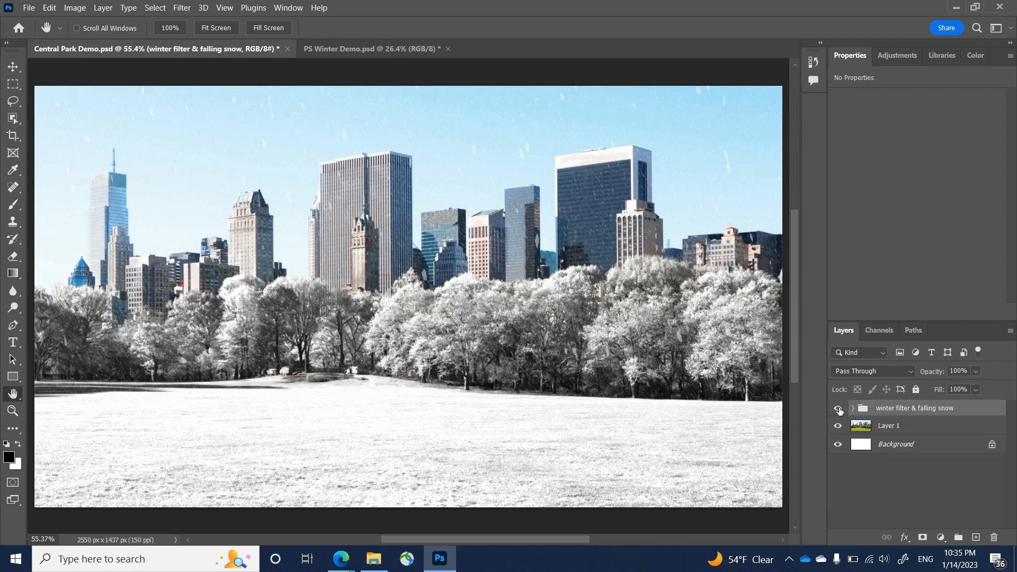
pyautogui.click(839, 409)
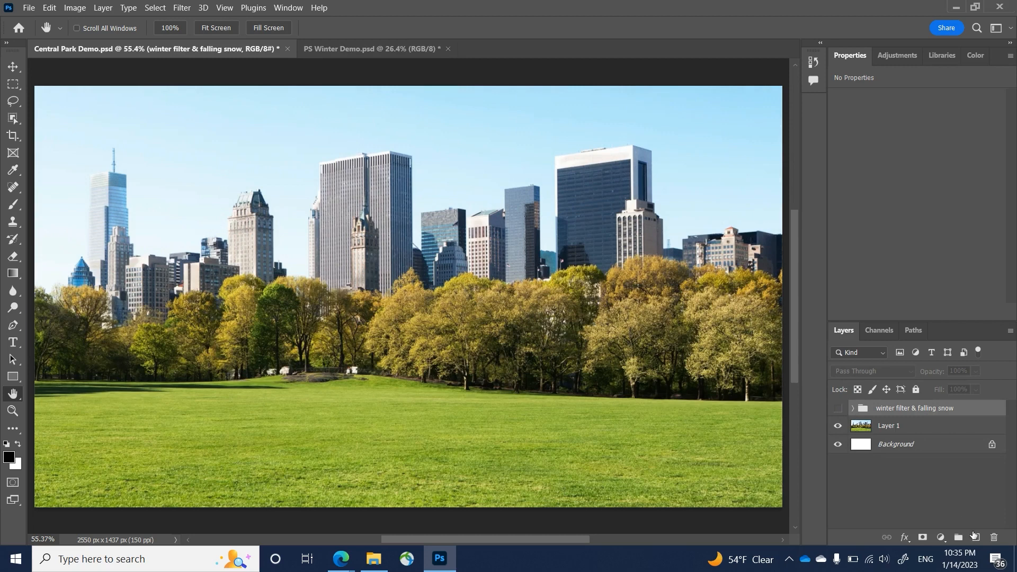
# Add a Black & White adjustment above Layer 1 in Luminosity blend mode, with Yellows at 154 and Greens at 113.
pyautogui.click(910, 431)
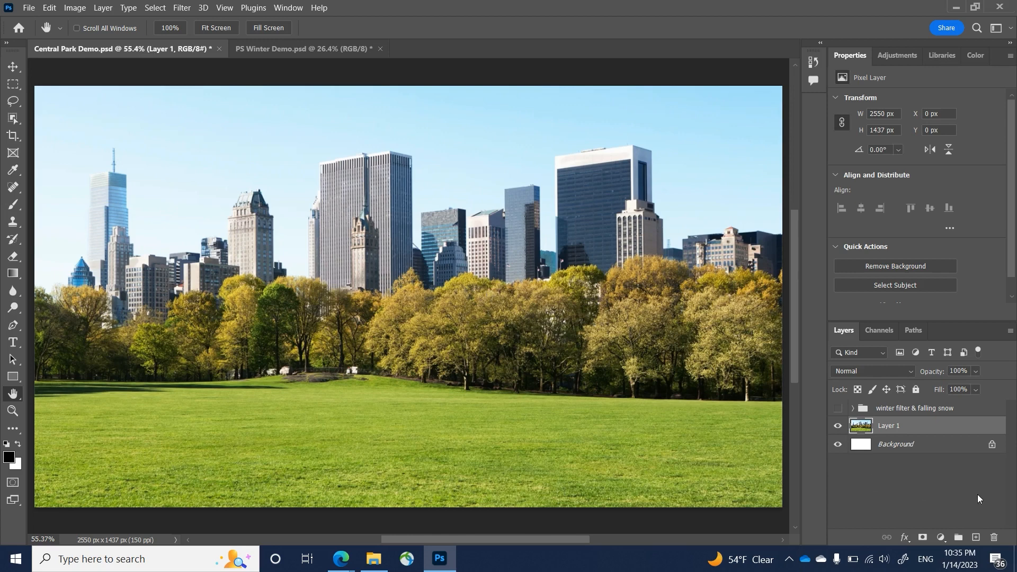
pyautogui.click(942, 537)
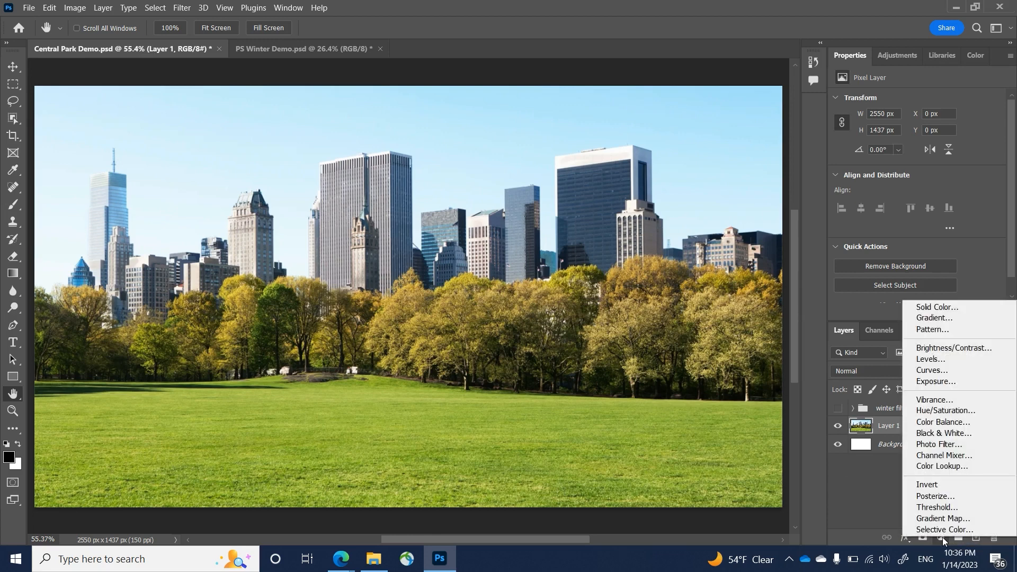
pyautogui.click(962, 434)
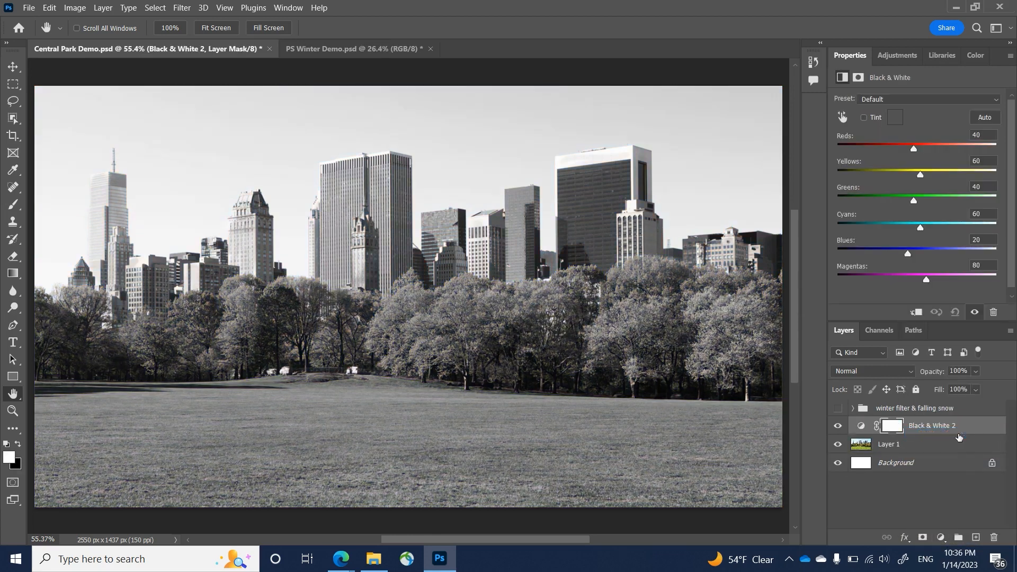
pyautogui.click(910, 372)
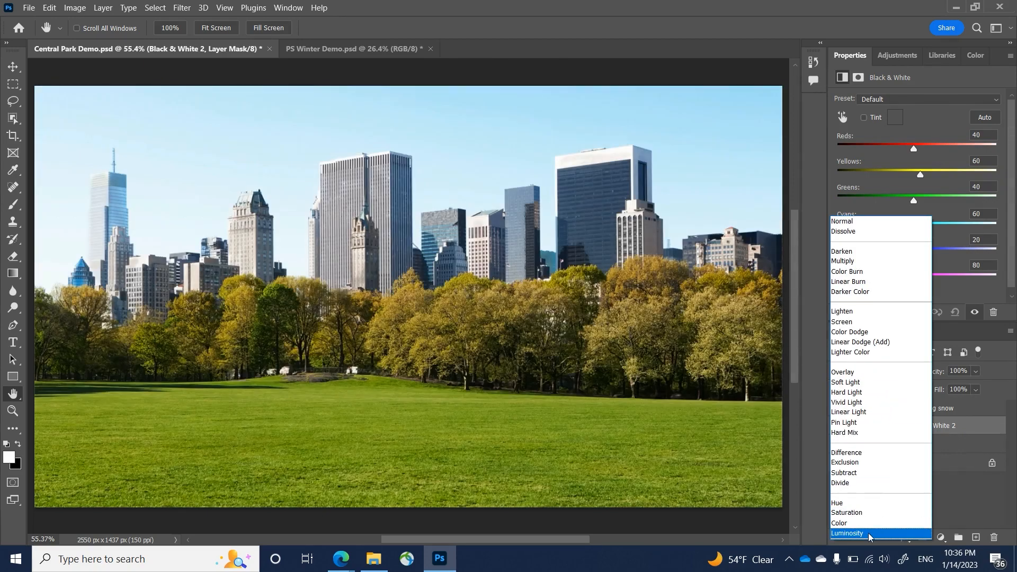
pyautogui.click(871, 533)
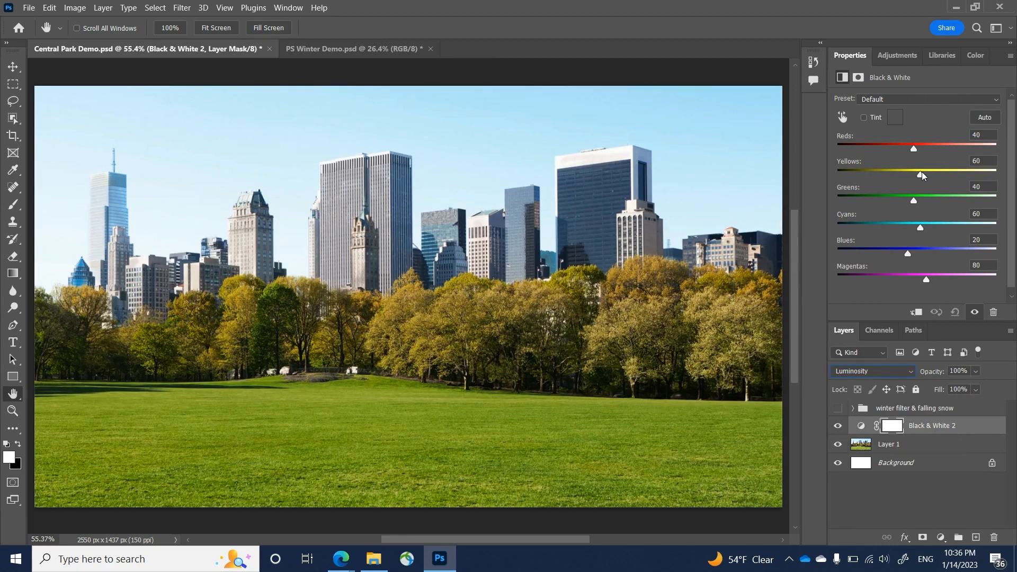
pyautogui.moveTo(921, 177); pyautogui.dragTo(937, 195)
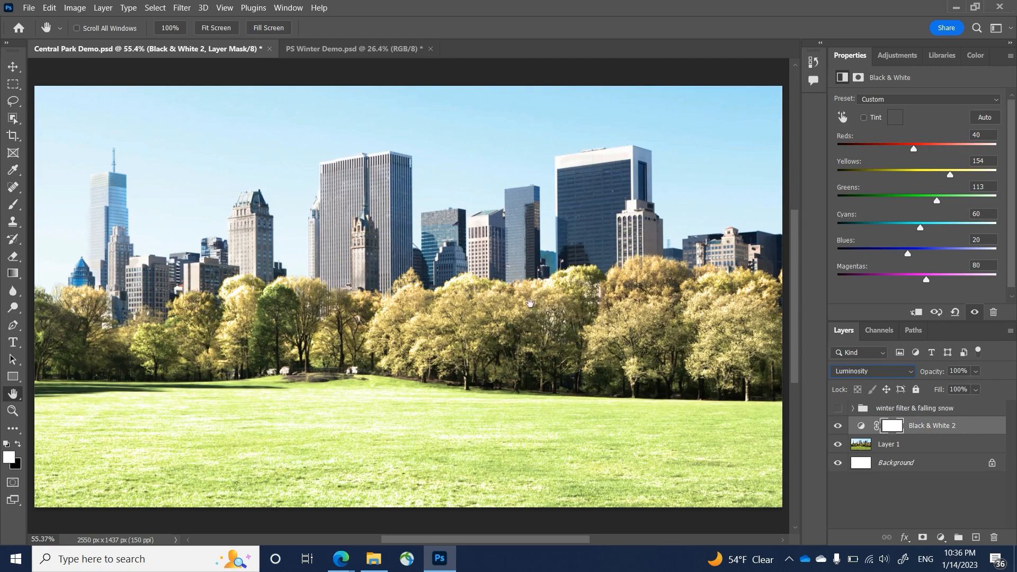
# Add a Hue/Saturation adjustment above it and, for the Yellows, set Saturation to -88 and raise Lightness strongly.
pyautogui.click(942, 538)
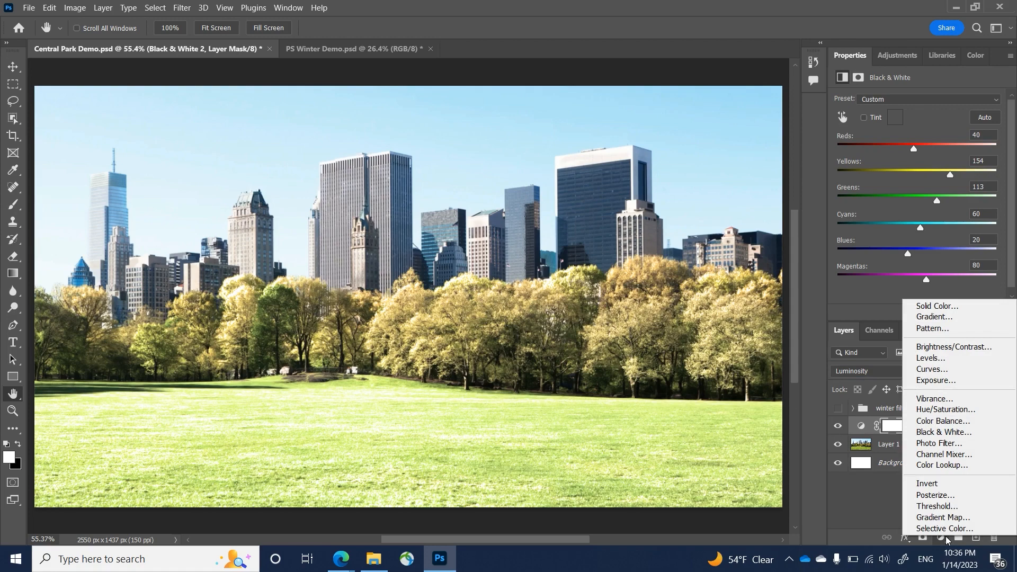
pyautogui.click(946, 410)
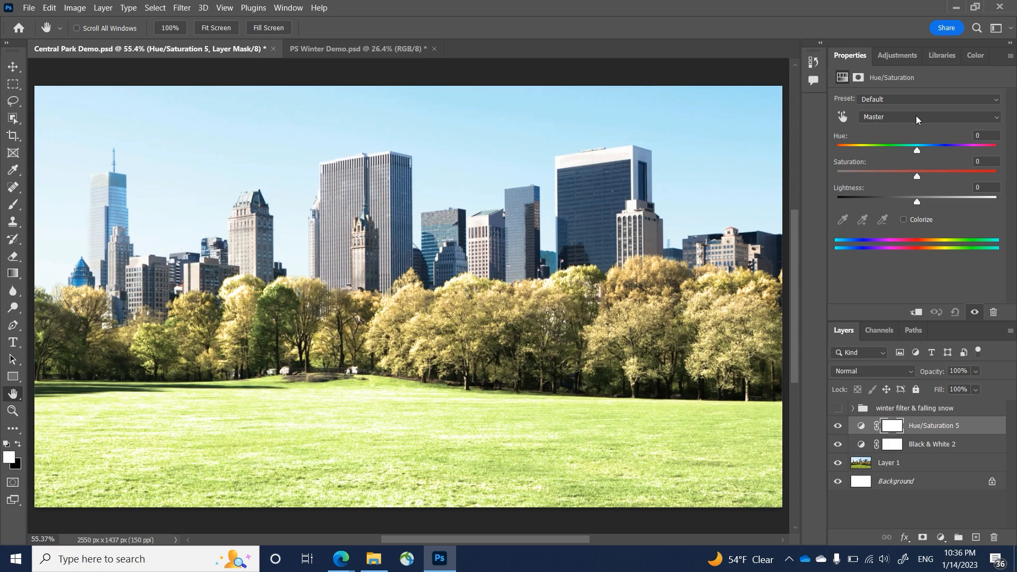
pyautogui.click(919, 120)
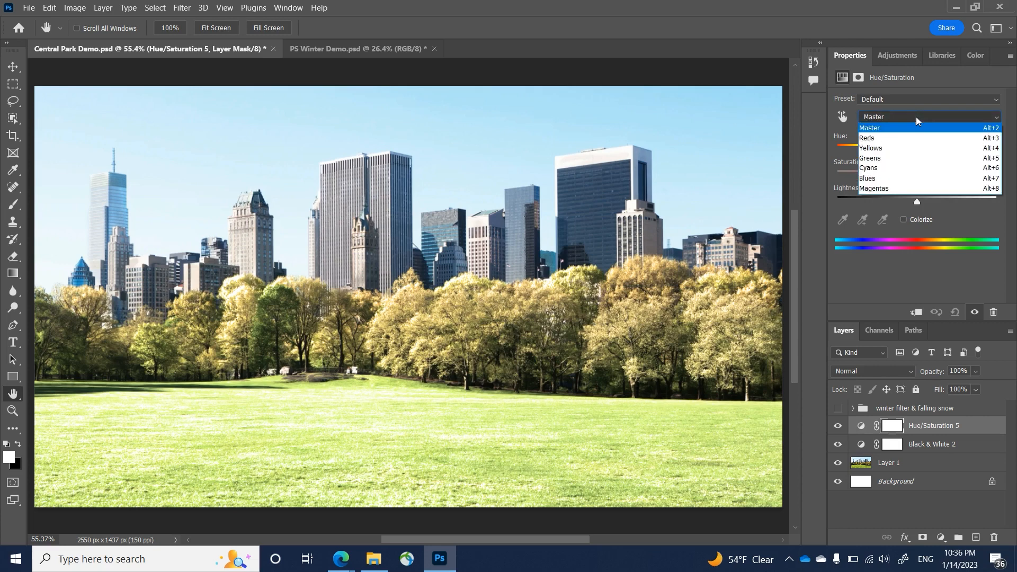
pyautogui.click(879, 151)
pyautogui.moveTo(917, 176); pyautogui.dragTo(847, 179)
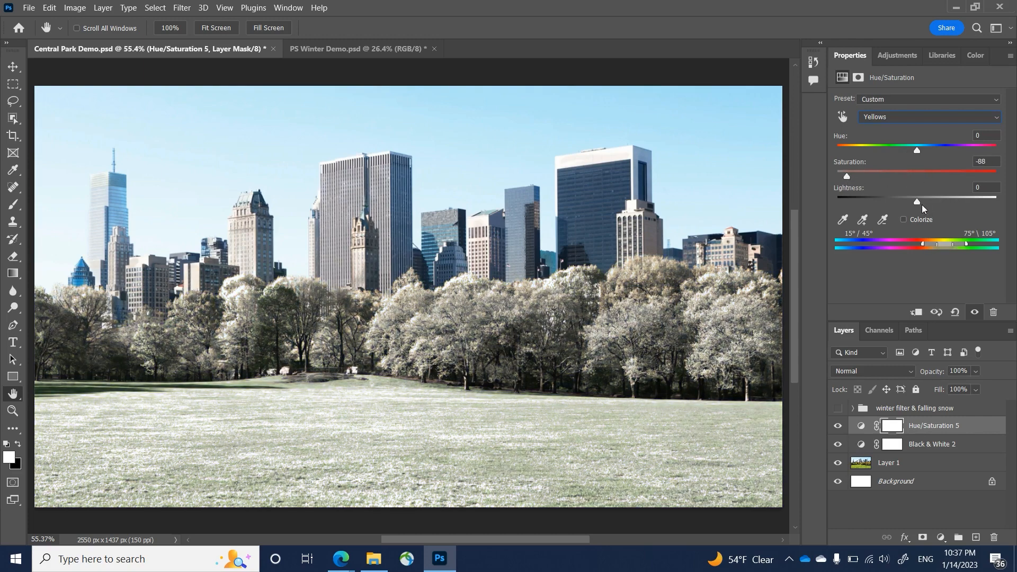
pyautogui.moveTo(918, 202); pyautogui.dragTo(988, 210)
# In the same Hue/Saturation adjustment, set the Greens' Saturation to -89 and Lightness to +88.
pyautogui.click(874, 120)
pyautogui.click(889, 165)
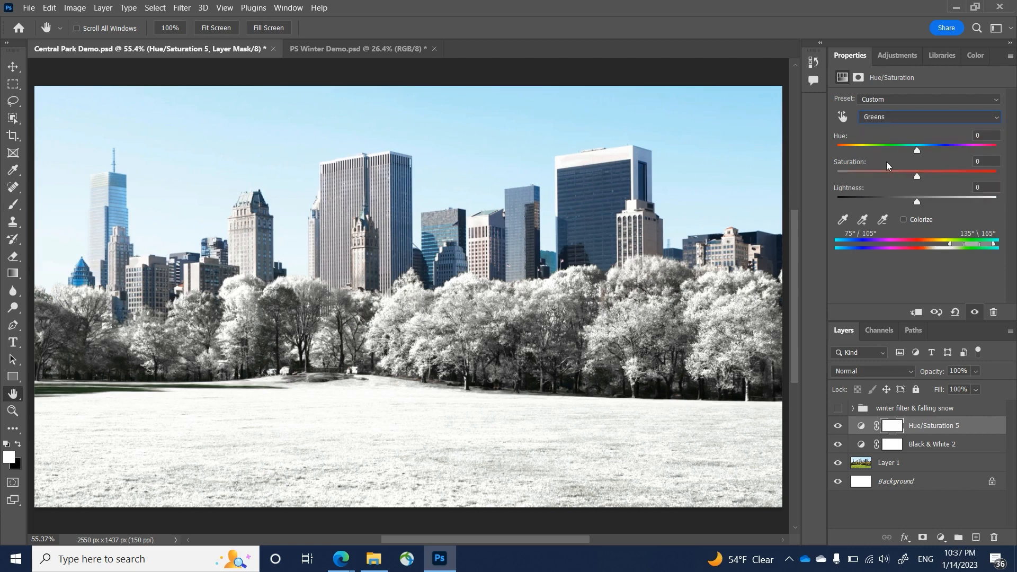
pyautogui.moveTo(859, 177); pyautogui.dragTo(846, 176)
pyautogui.moveTo(927, 206); pyautogui.dragTo(989, 206)
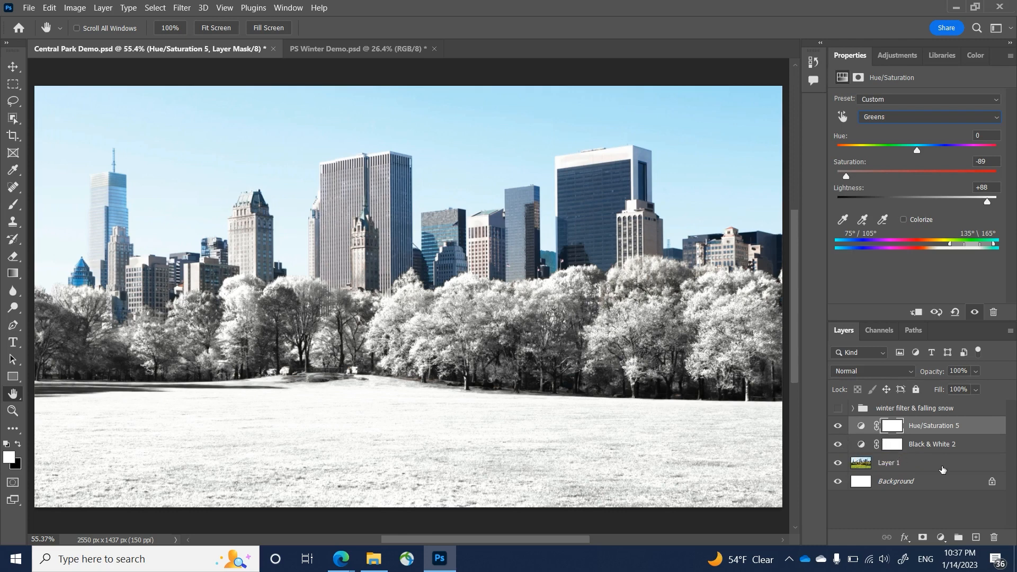
# Add a new layer above the Hue/Saturation adjustment and fill it with black.
pyautogui.click(978, 537)
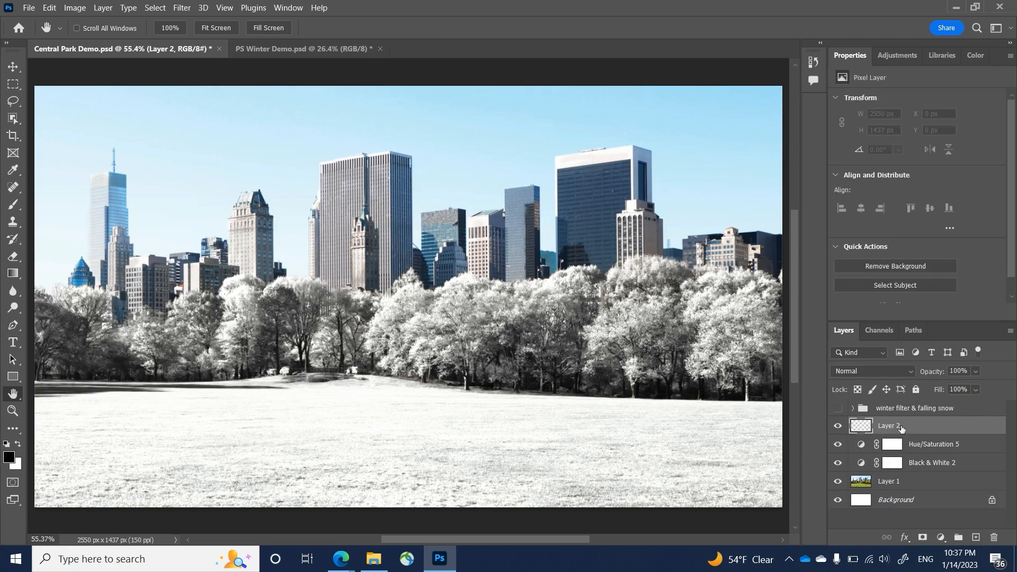
pyautogui.hotkey('alt', 'BackSpace')
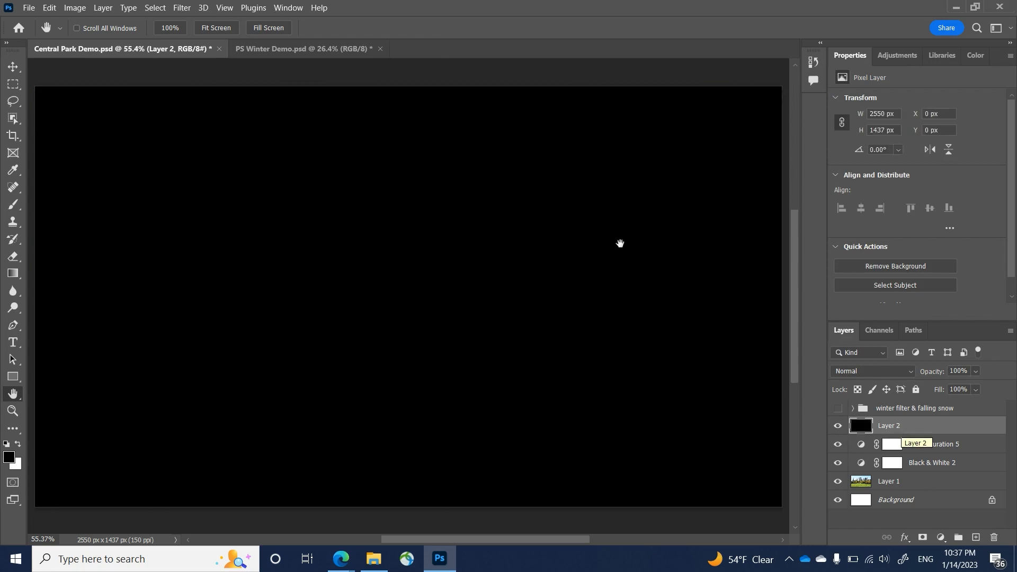
# Apply the Add Noise filter to the black layer with a 15% amount, Gaussian distribution and Monochromatic enabled.
pyautogui.click(186, 9)
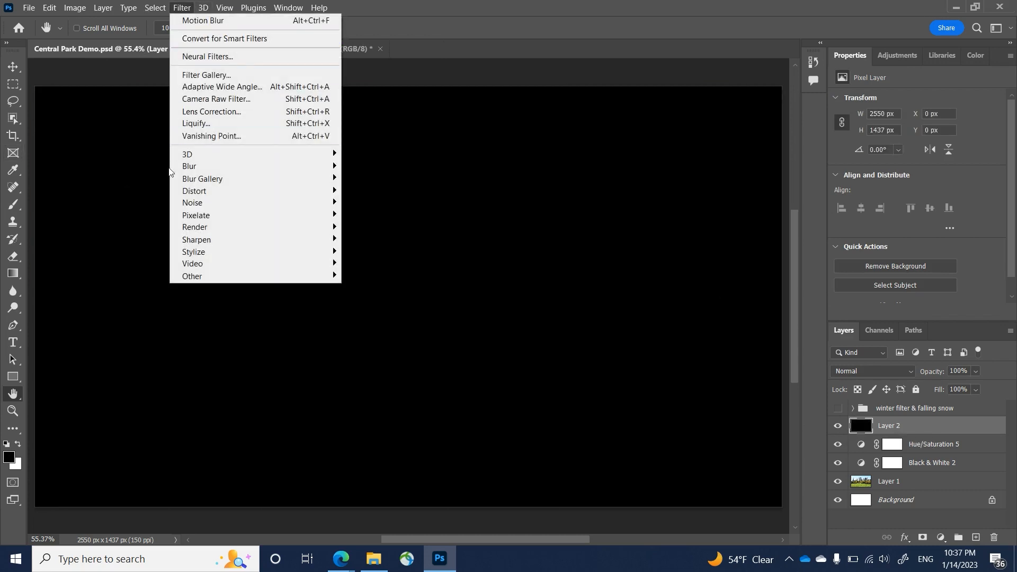
pyautogui.moveTo(195, 205)
pyautogui.click(386, 202)
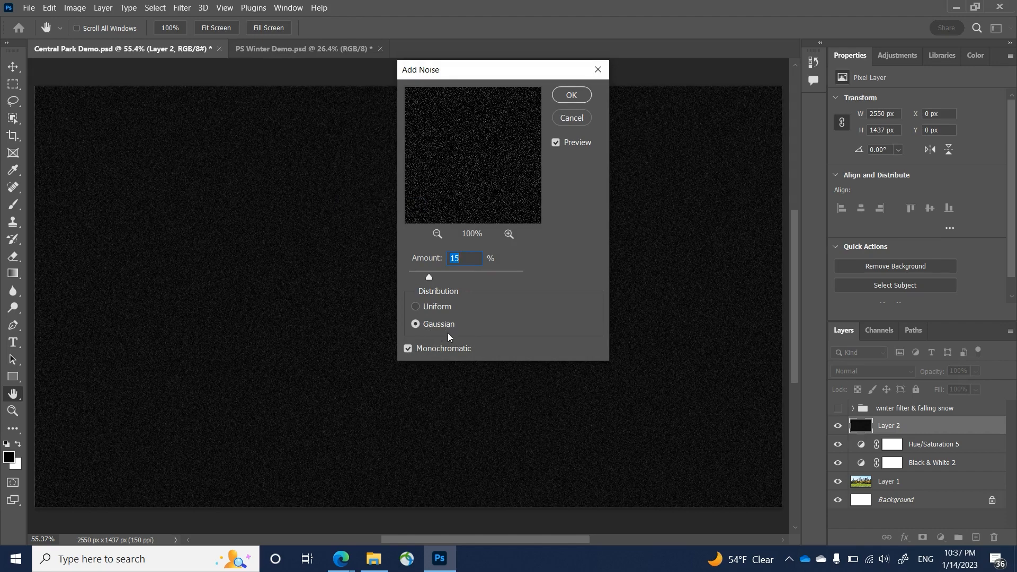
pyautogui.click(407, 349)
pyautogui.click(581, 101)
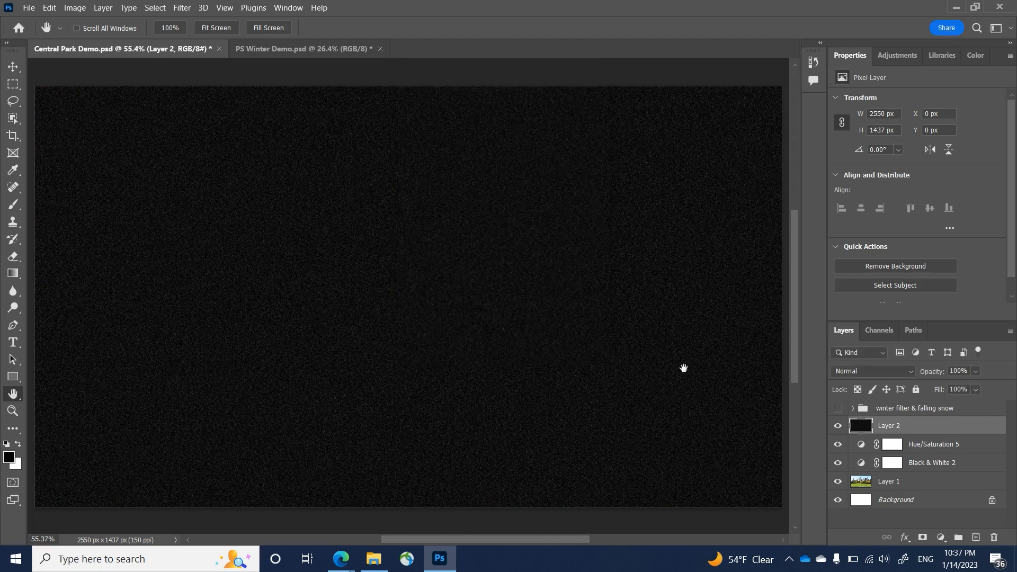
# Set the noise layer's blend mode to Screen and scale the layer proportionally to 300%.
pyautogui.click(883, 370)
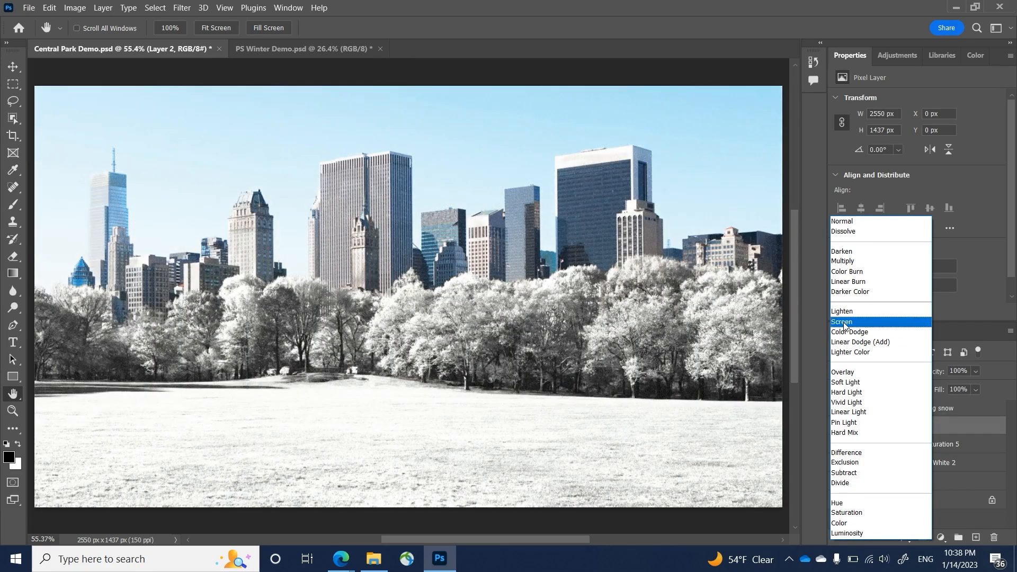
pyautogui.click(859, 321)
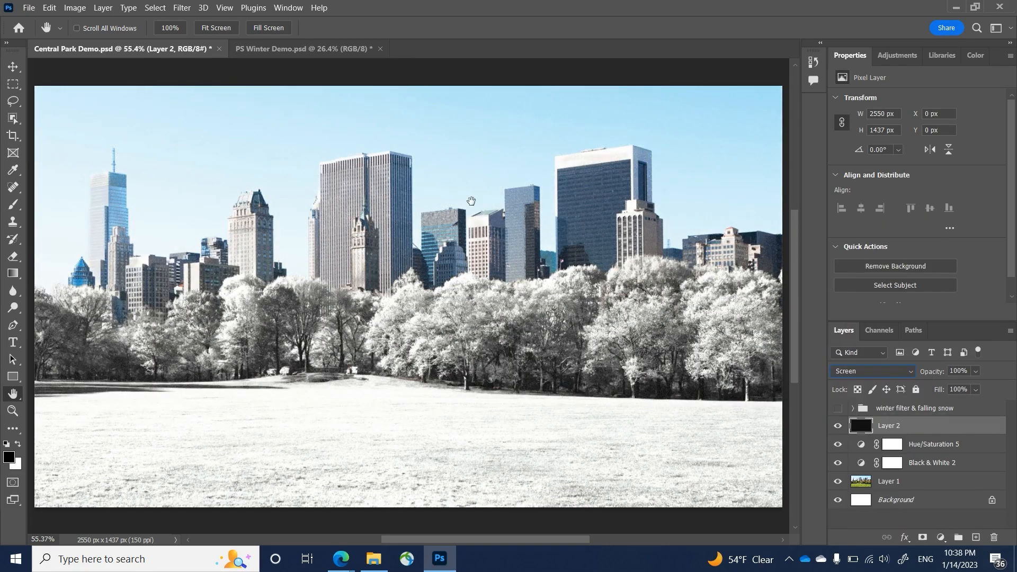
pyautogui.click(13, 66)
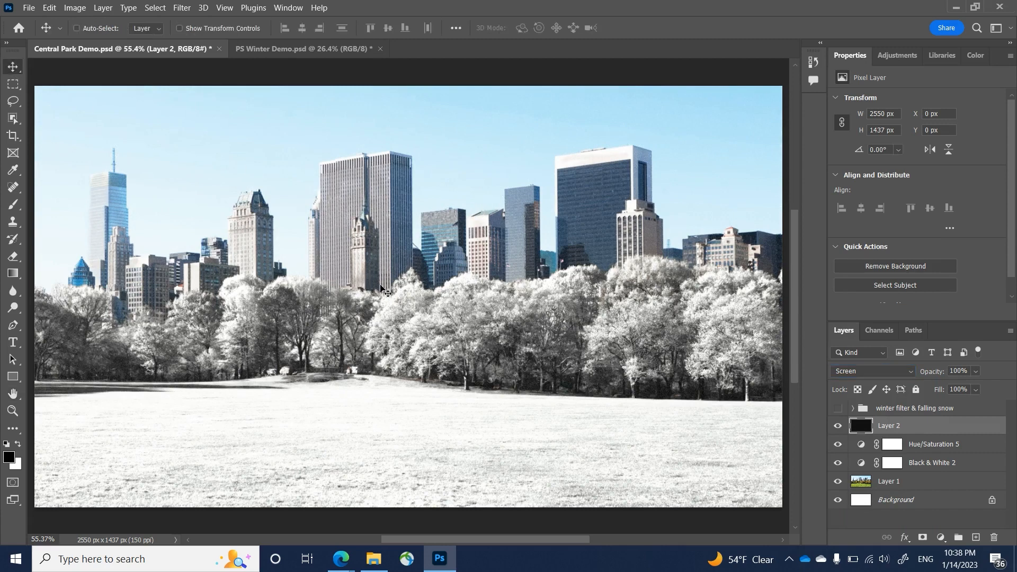
pyautogui.hotkey('ctrl', 't')
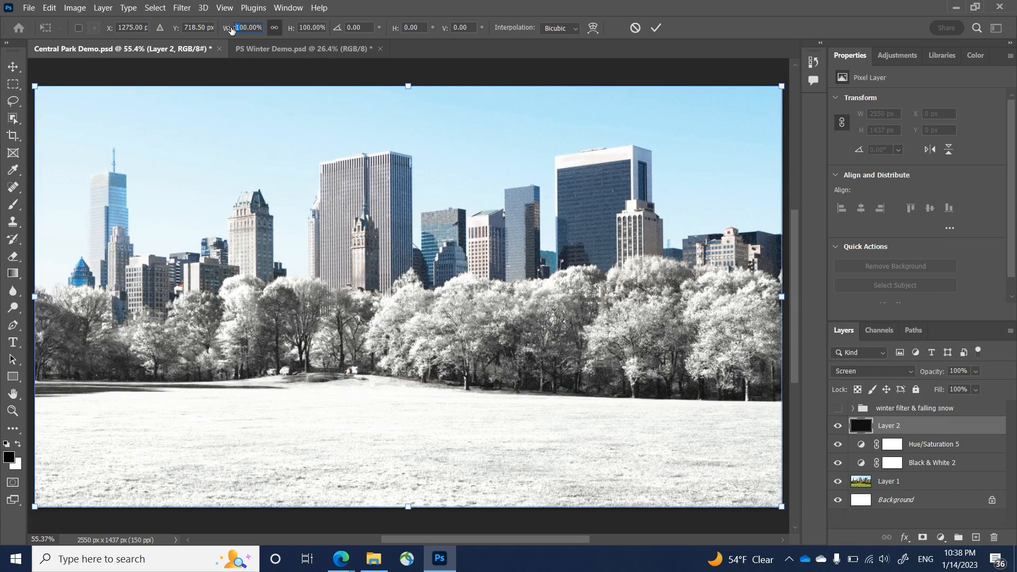
pyautogui.write('300')
pyautogui.press('Return')
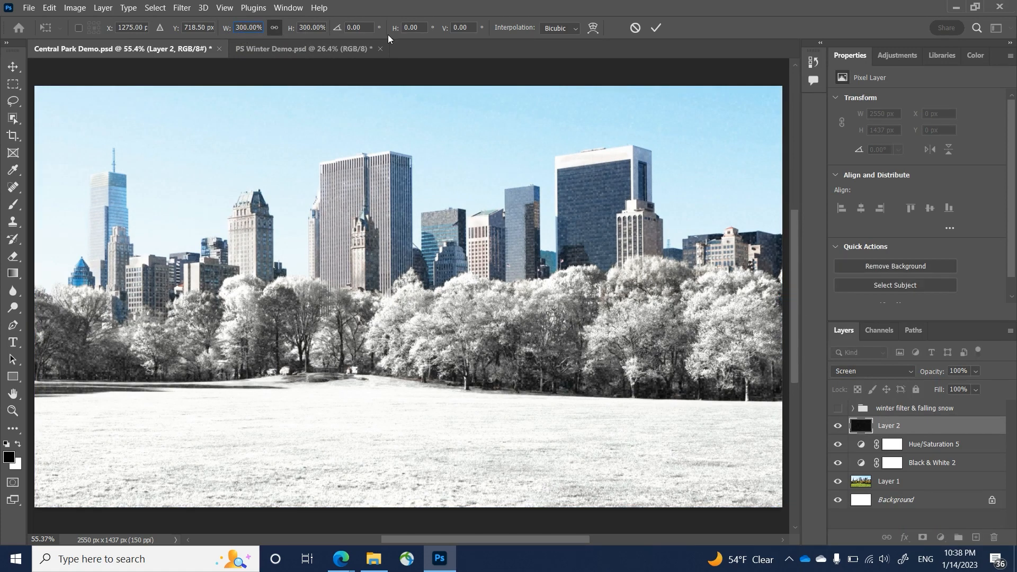
pyautogui.click(657, 28)
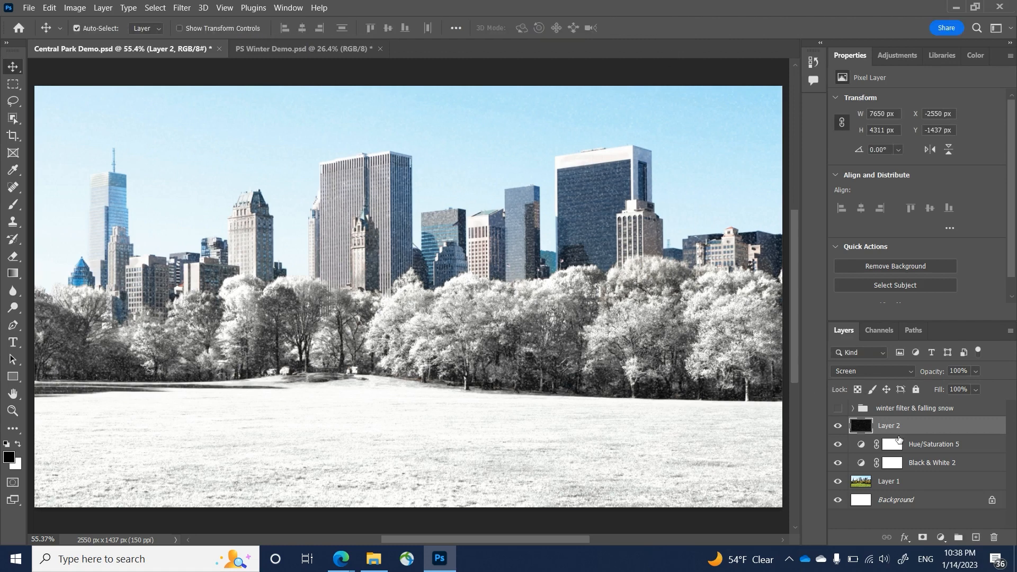
# Apply Motion Blur to the enlarged noise layer with an angle of -71° and a distance of 9 pixels.
pyautogui.click(183, 8)
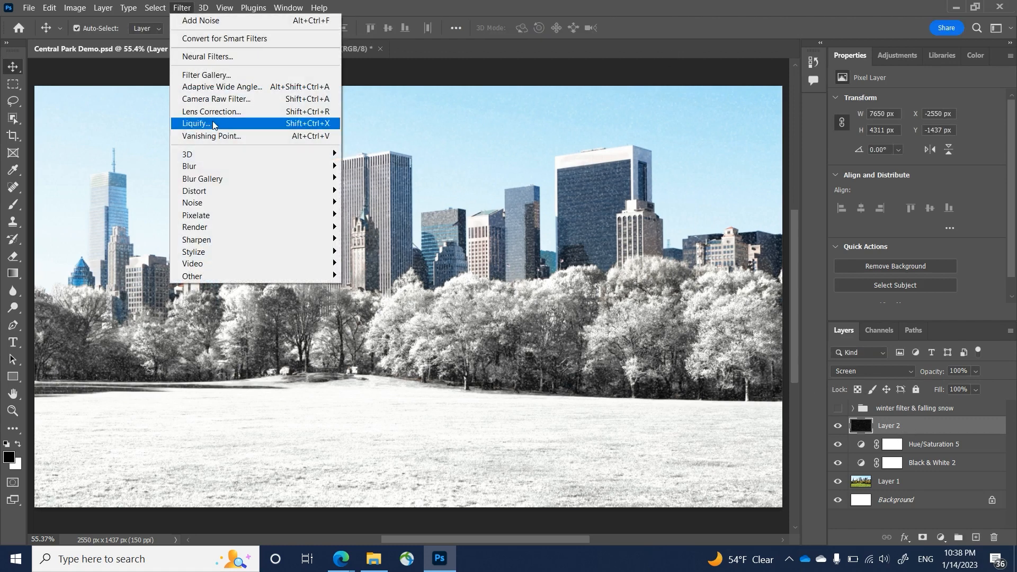
pyautogui.moveTo(340, 204)
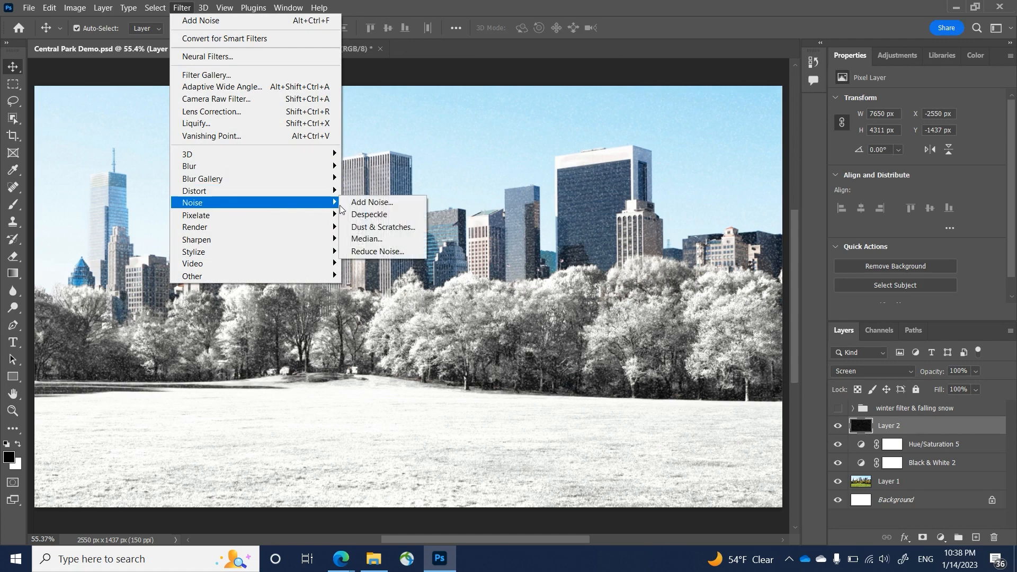
pyautogui.moveTo(291, 167)
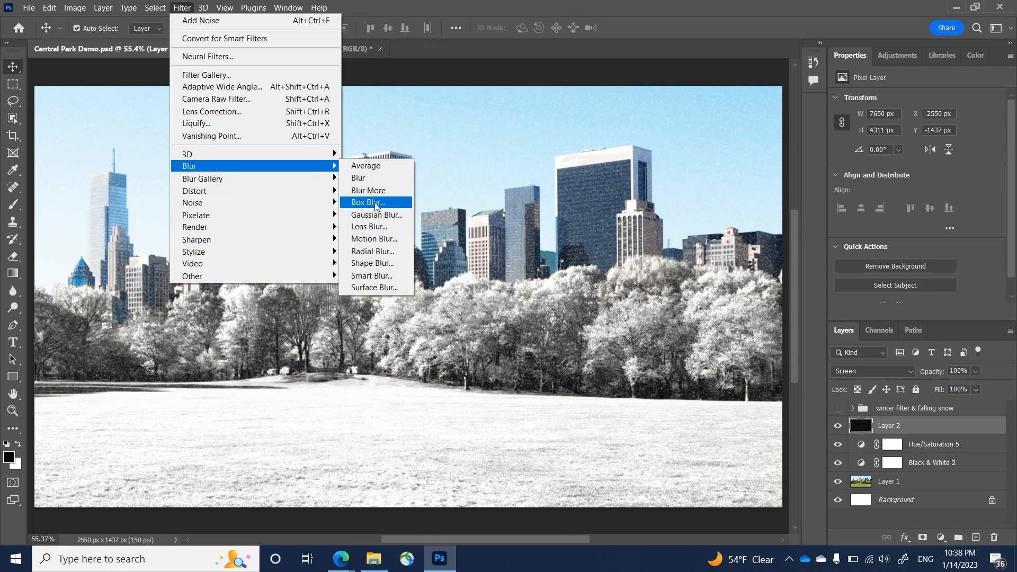
pyautogui.click(377, 238)
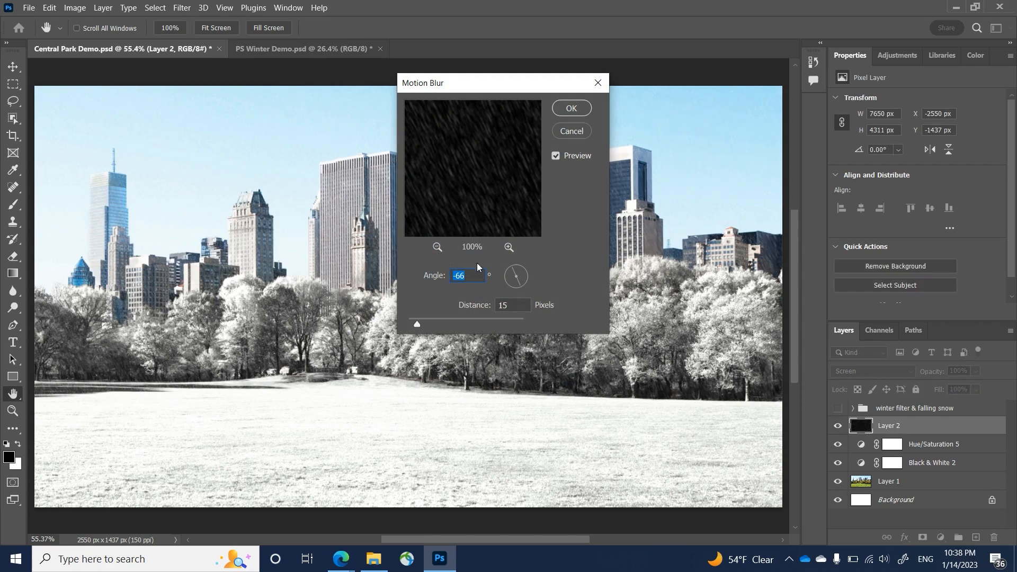
pyautogui.moveTo(523, 282); pyautogui.dragTo(519, 284)
pyautogui.moveTo(416, 325); pyautogui.dragTo(414, 325)
pyautogui.click(572, 109)
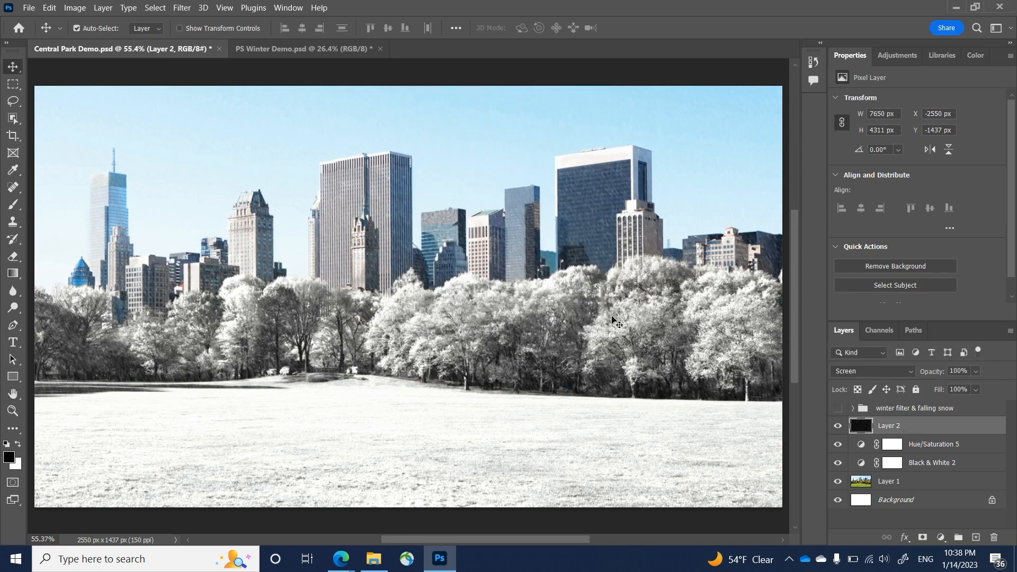
pyautogui.scroll(6, 640, 265)
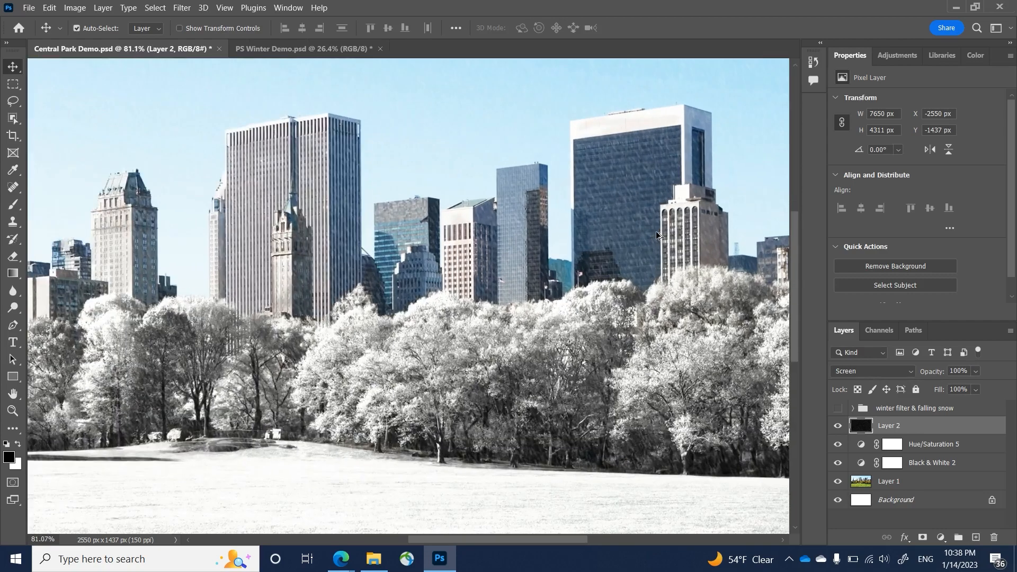
pyautogui.scroll(-6, 654, 231)
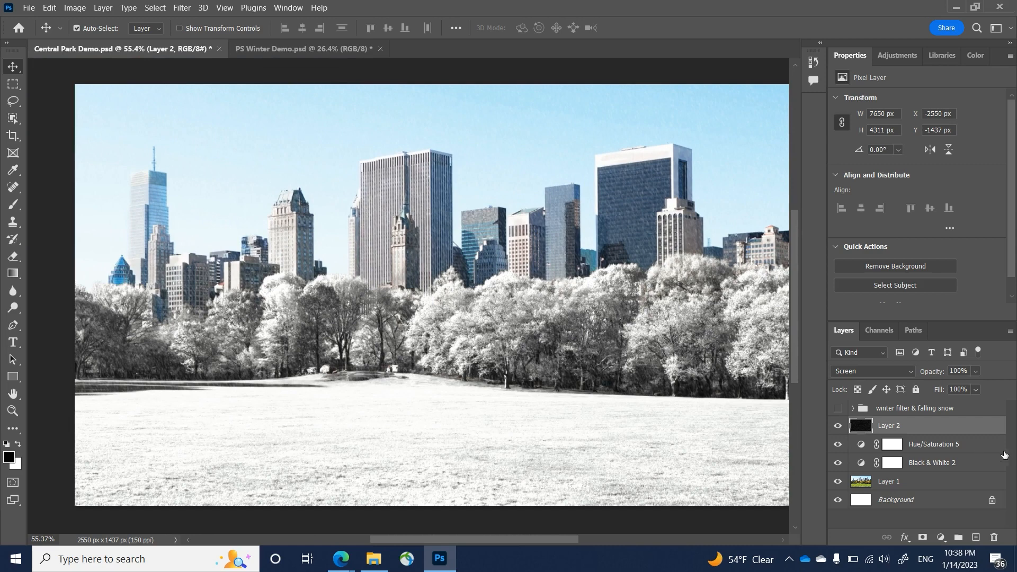
# Add a Levels adjustment above Layer 2 and make it a clipping mask for that layer.
pyautogui.click(942, 537)
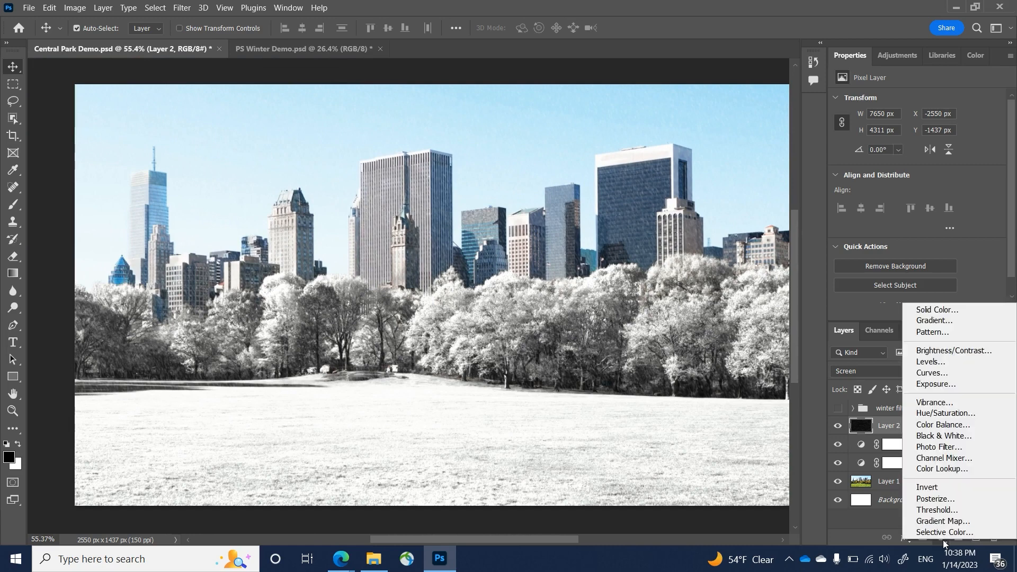
pyautogui.click(942, 538)
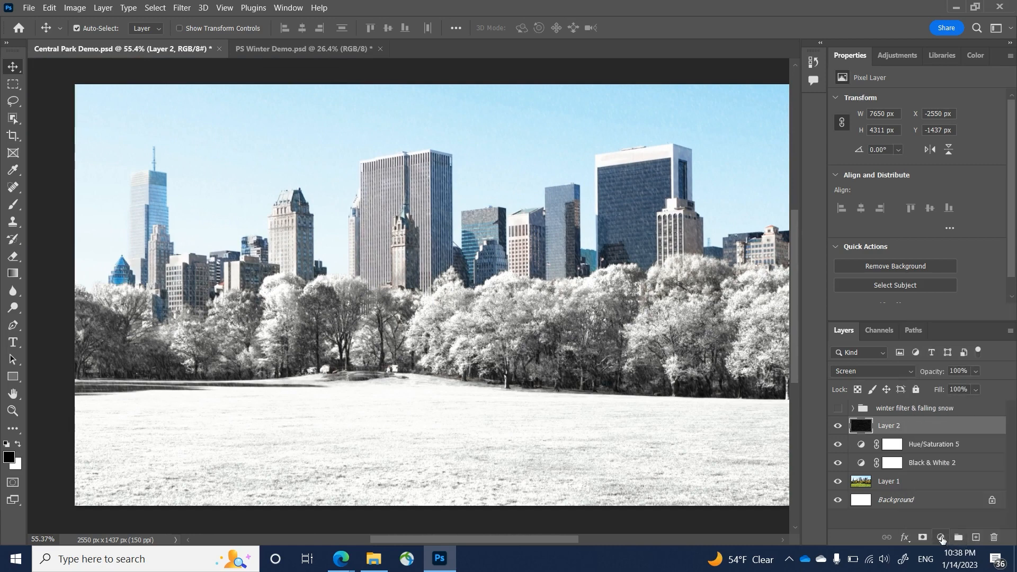
pyautogui.click(942, 538)
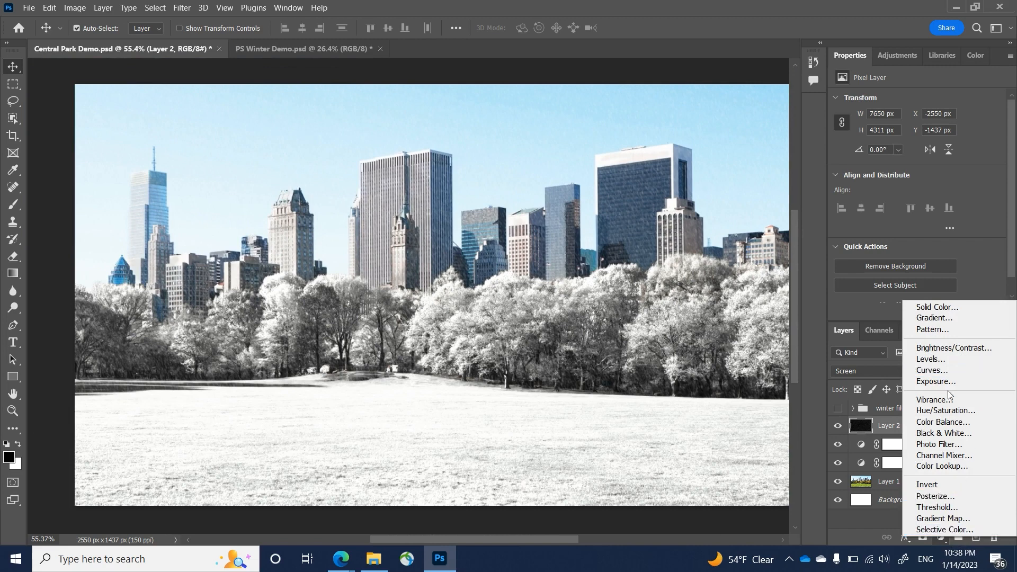
pyautogui.click(939, 362)
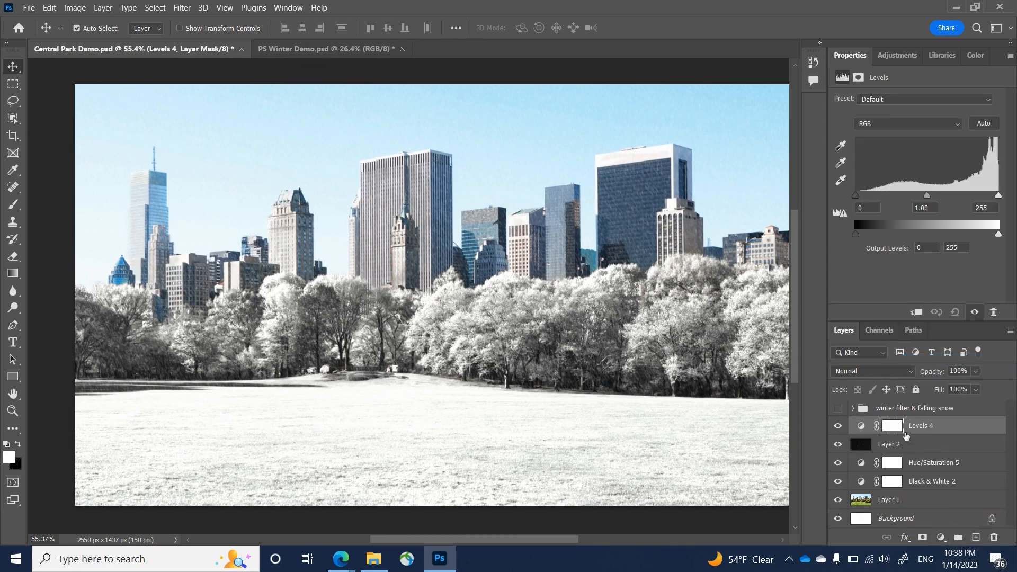
pyautogui.rightClick(923, 431)
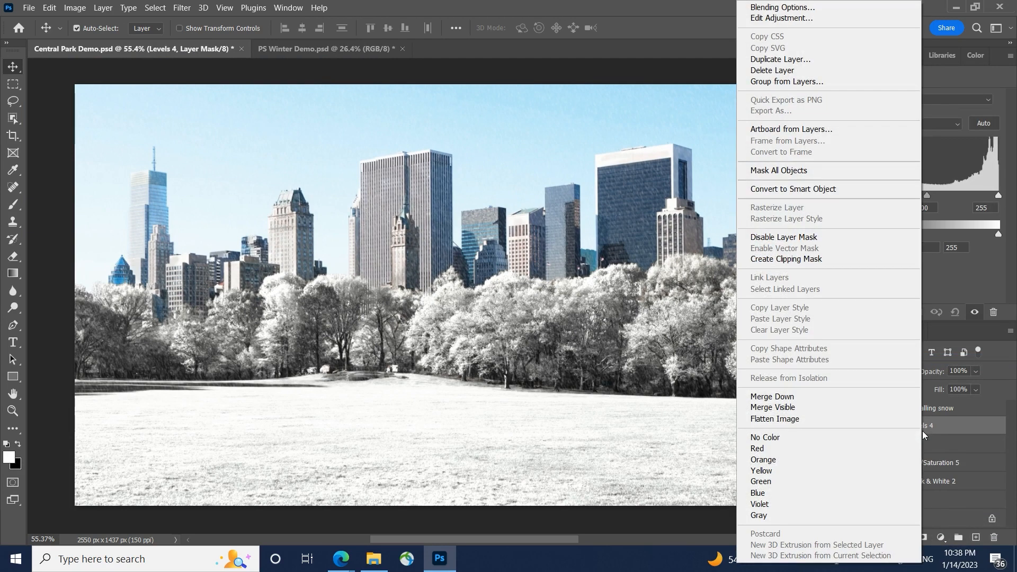
pyautogui.click(829, 259)
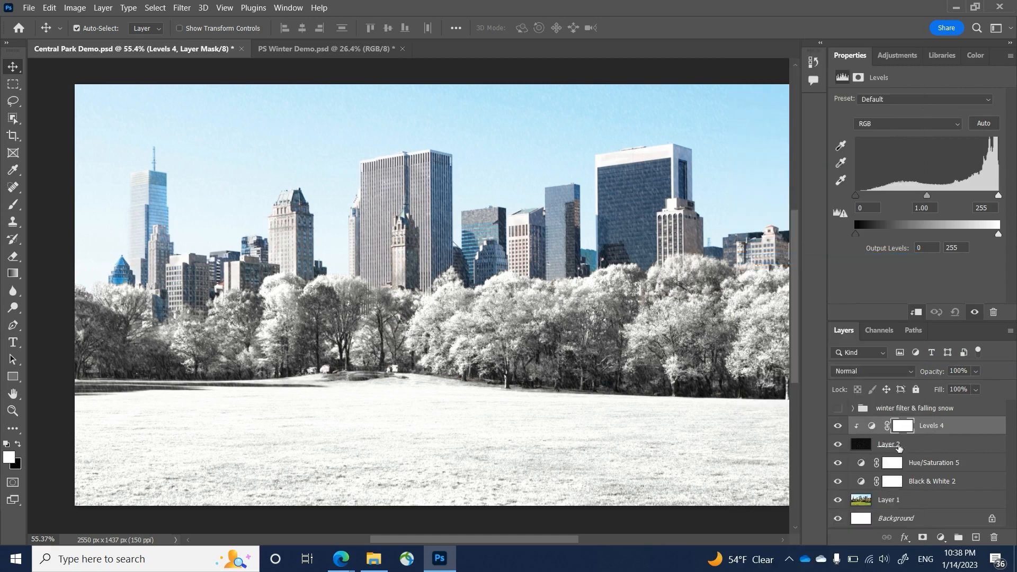
# In the clipped Levels adjustment, set the black input level to 22, brighten the midtones and lower the white input level to intensify the snow.
pyautogui.moveTo(856, 197); pyautogui.dragTo(868, 197)
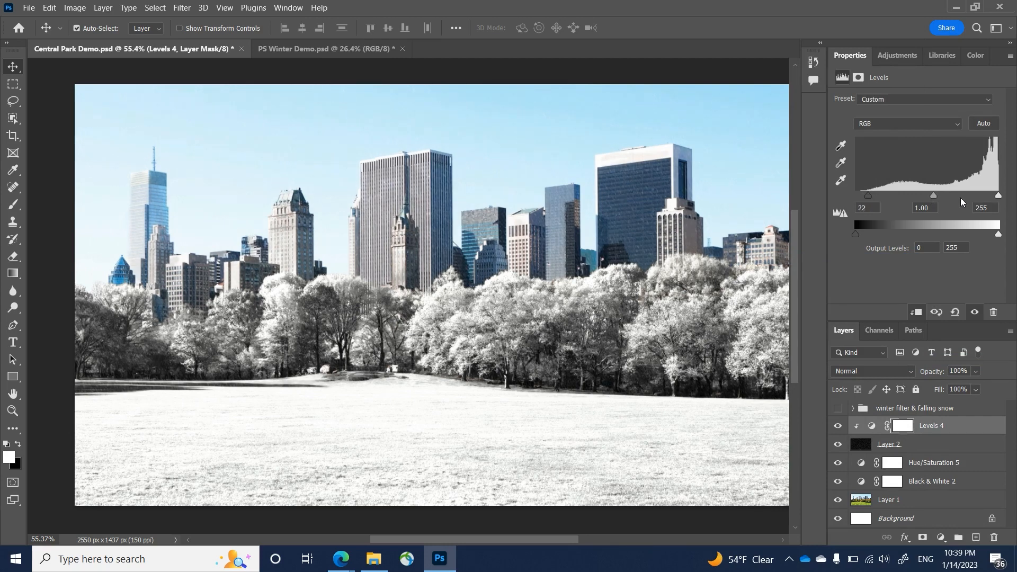
pyautogui.moveTo(934, 196); pyautogui.dragTo(917, 200)
pyautogui.moveTo(1000, 199); pyautogui.dragTo(961, 199)
# Duplicate Layer 2 together with its clipped Levels adjustment directly above the originals.
pyautogui.click(932, 444)
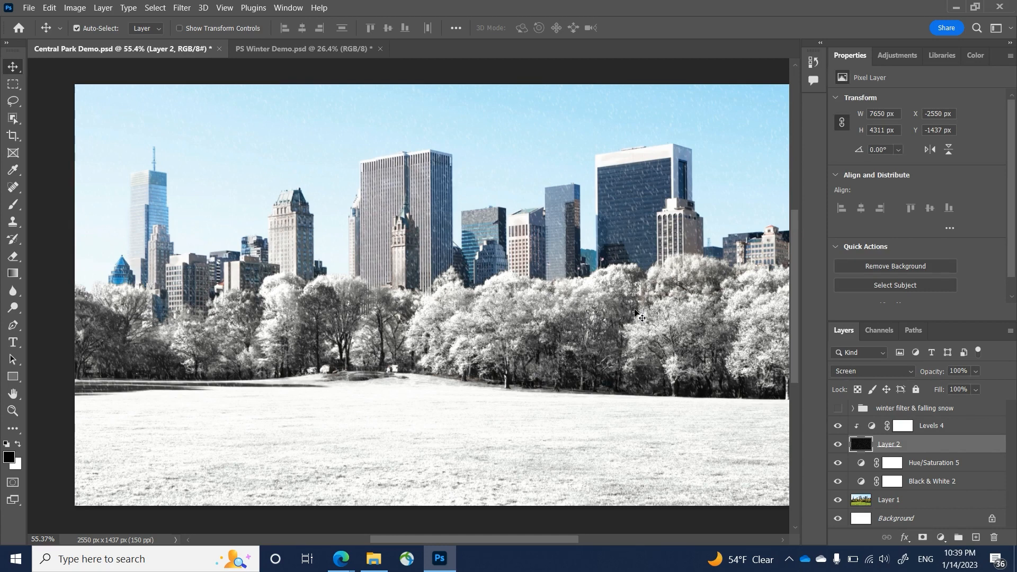
pyautogui.keyDown('ctrl'); pyautogui.click(948, 430); pyautogui.keyUp('ctrl')
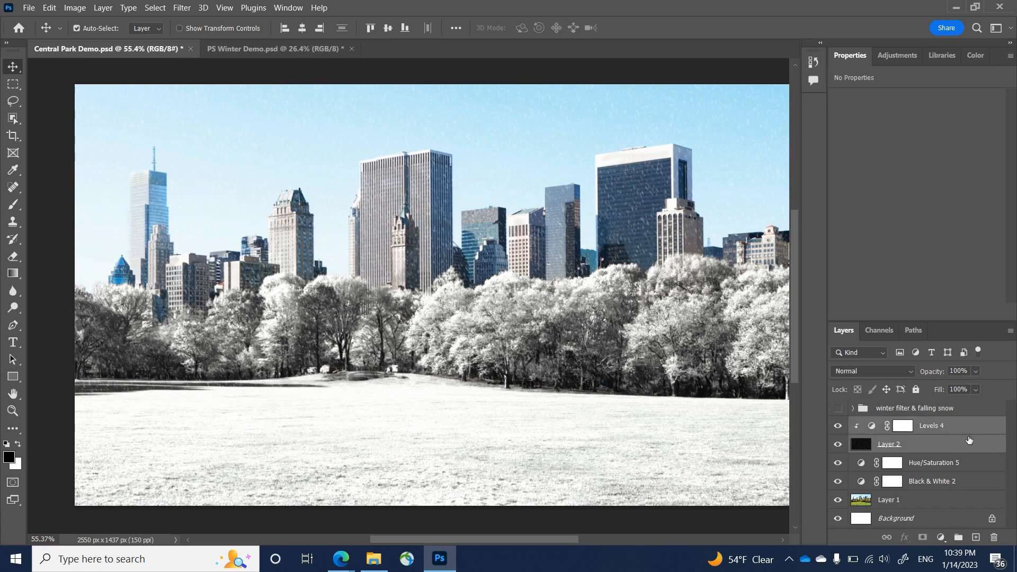
pyautogui.moveTo(969, 440); pyautogui.dragTo(948, 444)
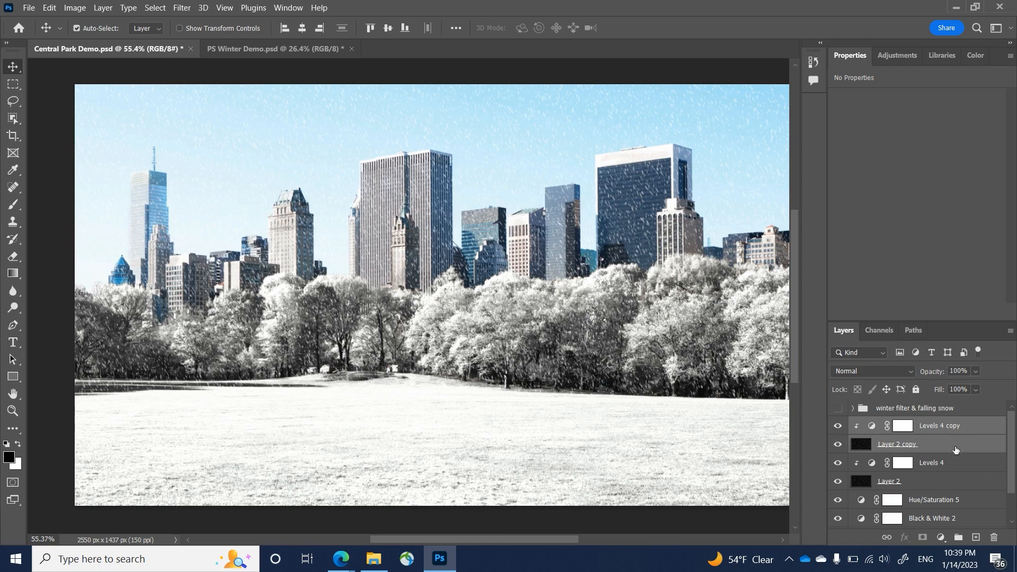
# Apply the Crystallize filter with a cell size of 12 to Layer 2 copy.
pyautogui.click(956, 450)
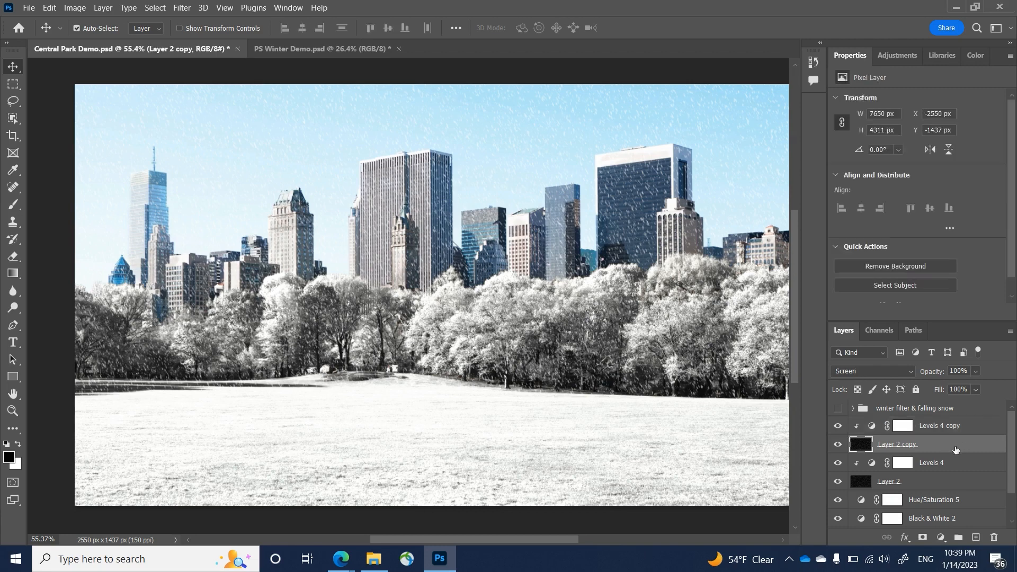
pyautogui.click(182, 8)
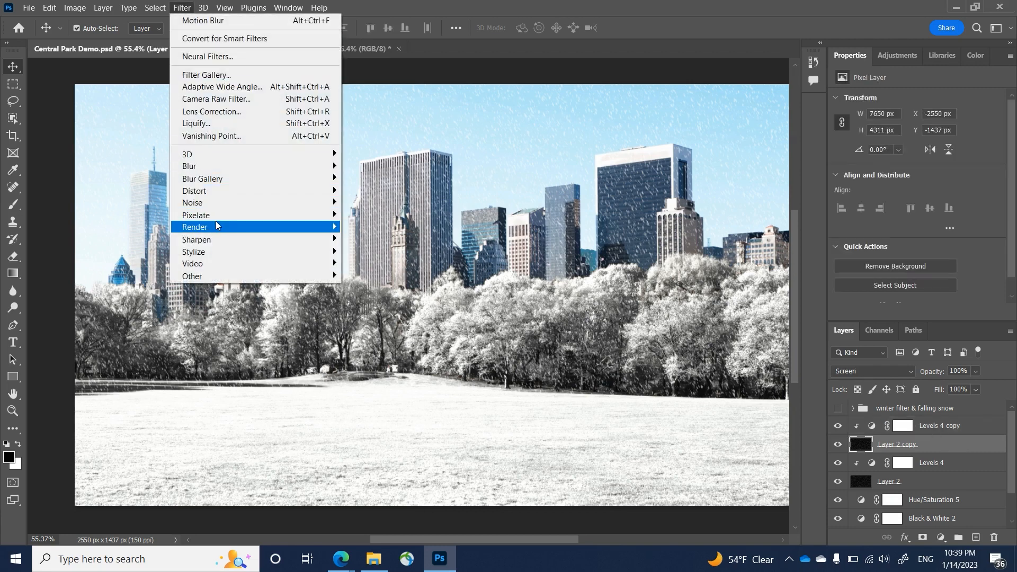
pyautogui.moveTo(260, 221)
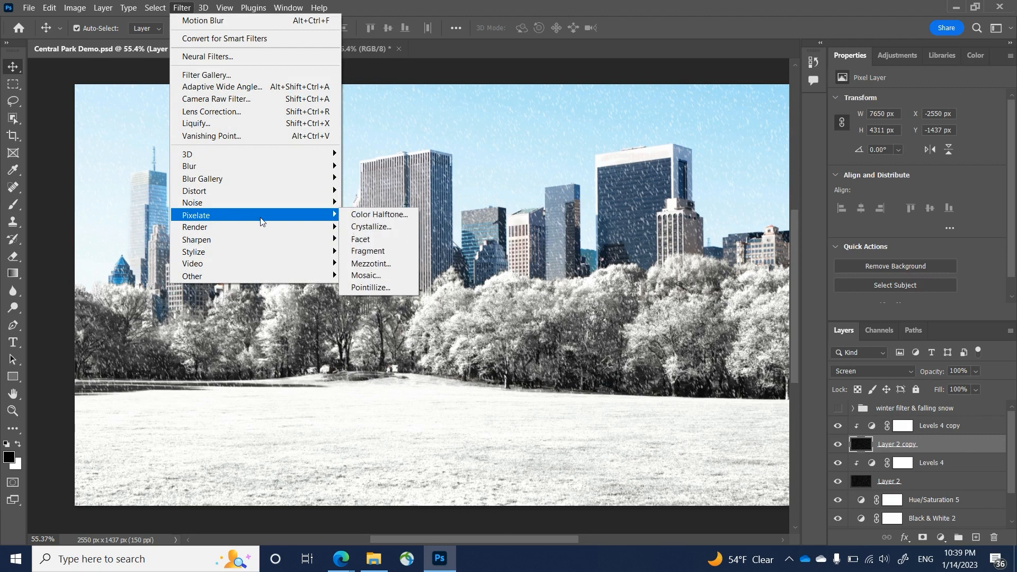
pyautogui.click(393, 229)
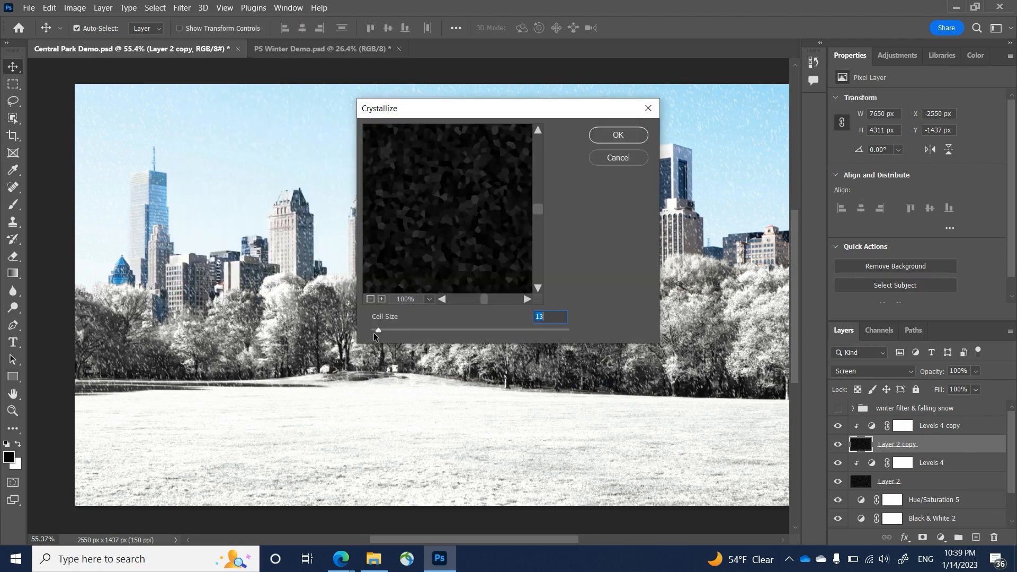
pyautogui.moveTo(379, 330)
pyautogui.mouseDown()
pyautogui.moveTo(387, 328)
pyautogui.moveTo(377, 332)
pyautogui.mouseUp()
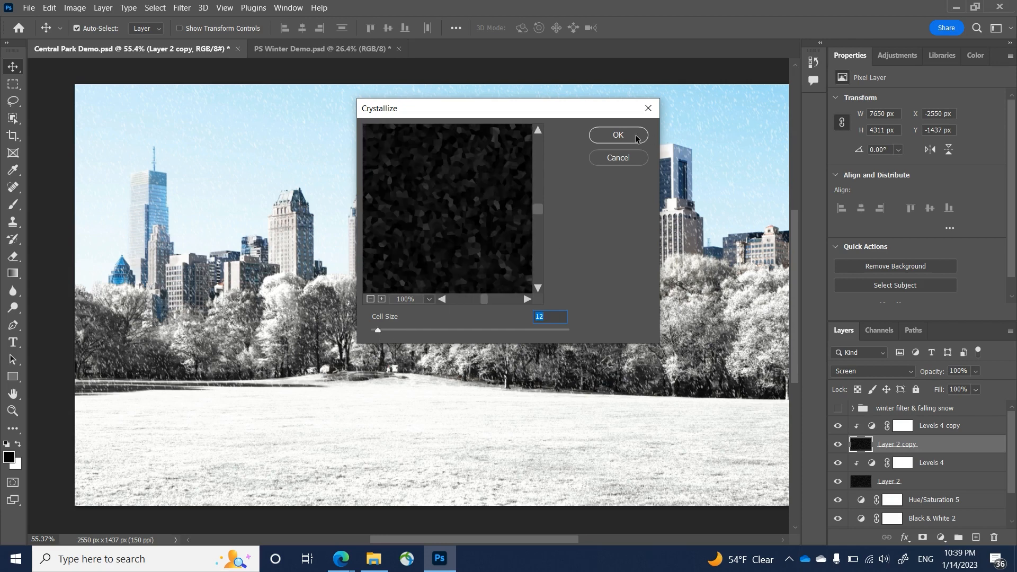
pyautogui.click(619, 135)
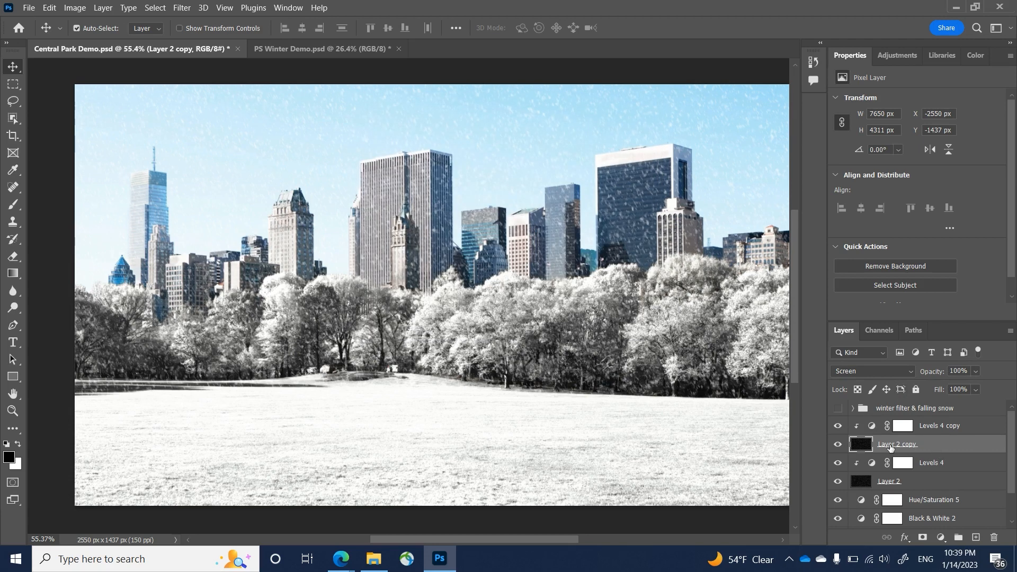
# Apply a Motion Blur with an angle of -71° and a distance of 21 pixels to Layer 2 copy.
pyautogui.click(181, 8)
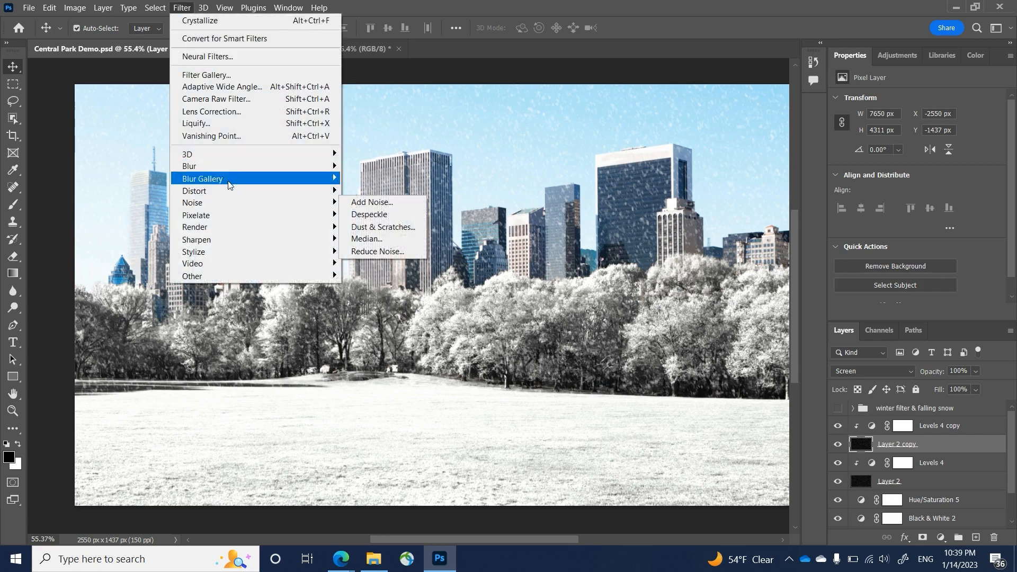
pyautogui.moveTo(228, 166)
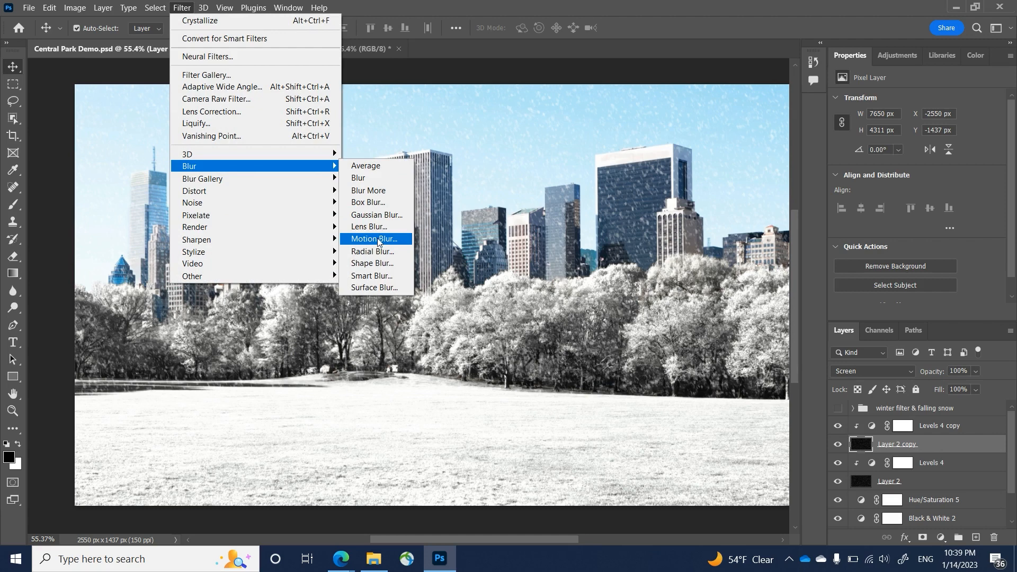
pyautogui.click(375, 239)
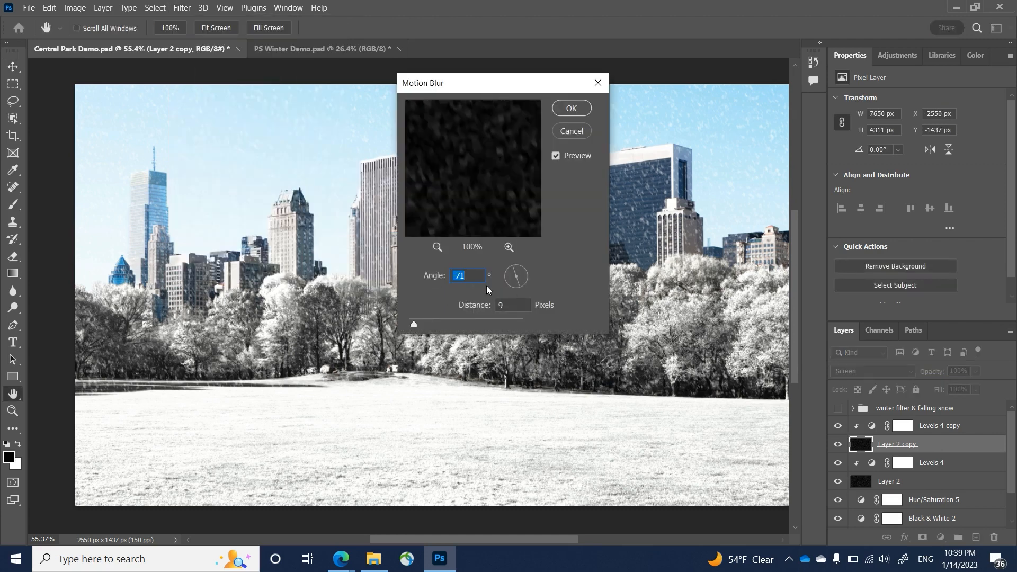
pyautogui.moveTo(418, 326); pyautogui.dragTo(422, 322)
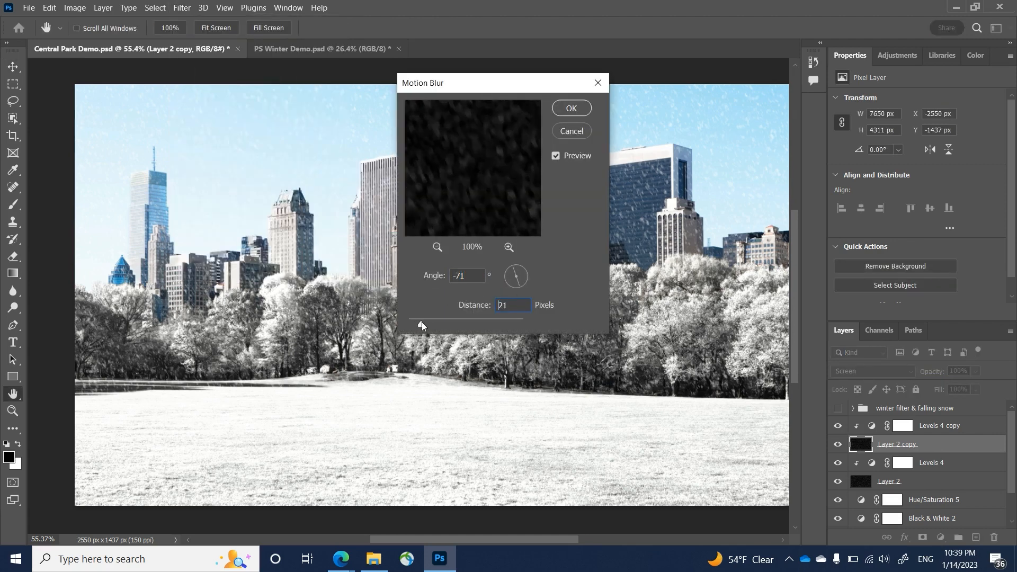
pyautogui.click(572, 108)
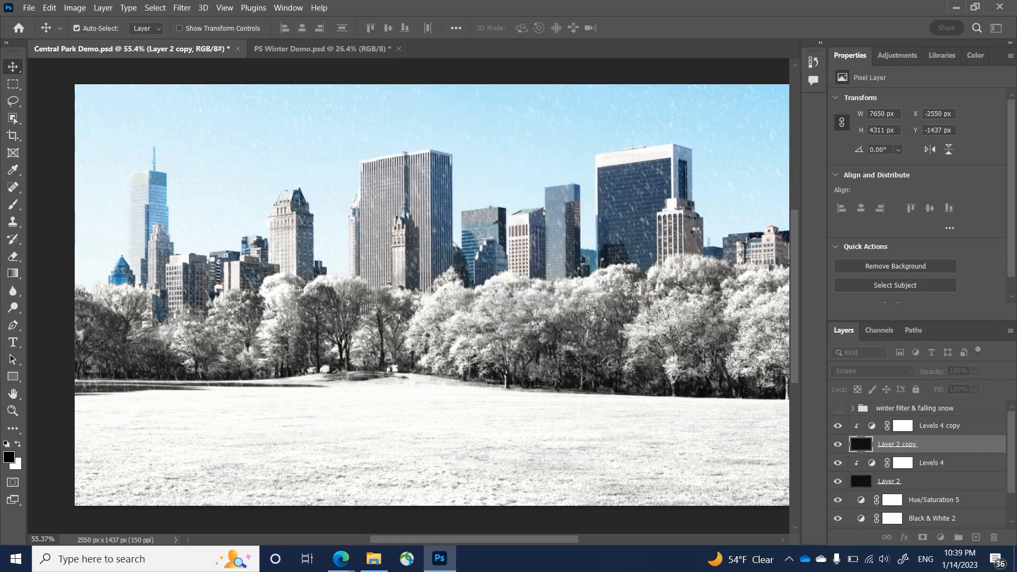
# In the Levels 4 copy adjustment, set the input levels to 37 for black, 4.99 for midtones and 131 for white.
pyautogui.click(873, 427)
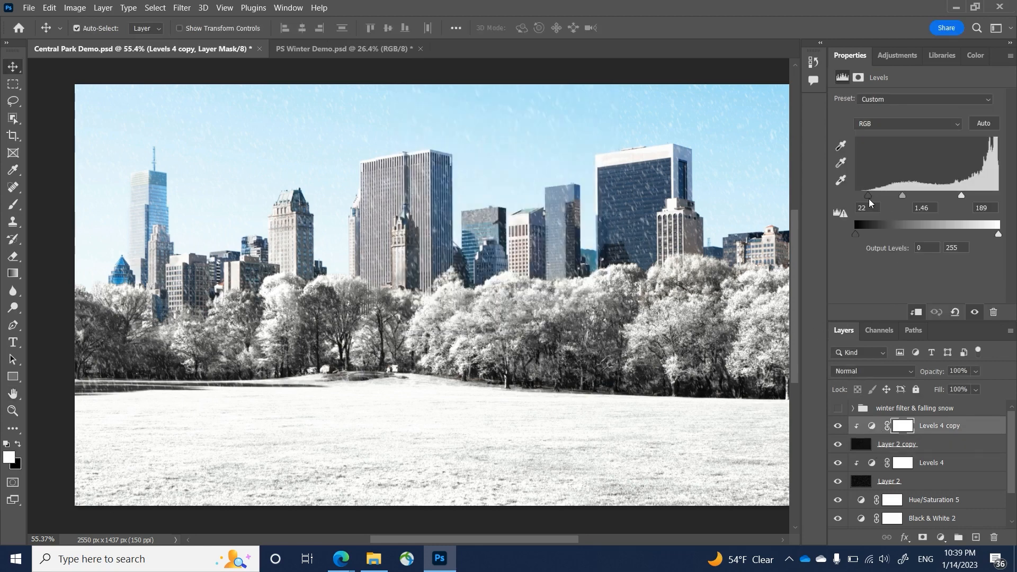
pyautogui.moveTo(869, 200)
pyautogui.mouseDown()
pyautogui.moveTo(921, 200)
pyautogui.moveTo(860, 200)
pyautogui.moveTo(880, 198)
pyautogui.mouseUp()
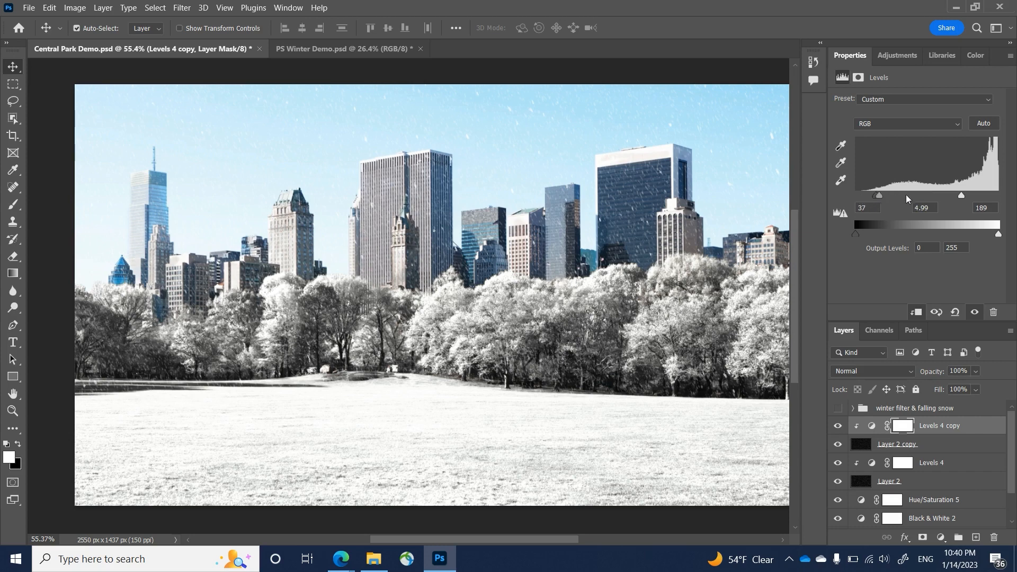
pyautogui.moveTo(965, 201); pyautogui.dragTo(930, 198)
pyautogui.doubleClick(18, 397)
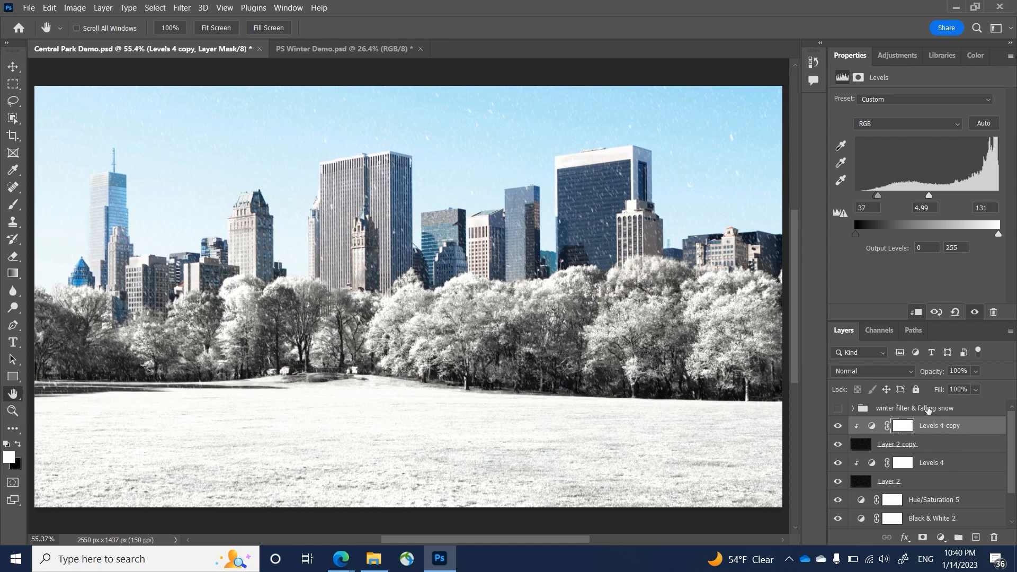
# Review the snow scene's layer stack and inspect the settings of the Black & White 2 adjustment.
pyautogui.click(926, 414)
pyautogui.click(939, 431)
pyautogui.scroll(-1, 901, 461)
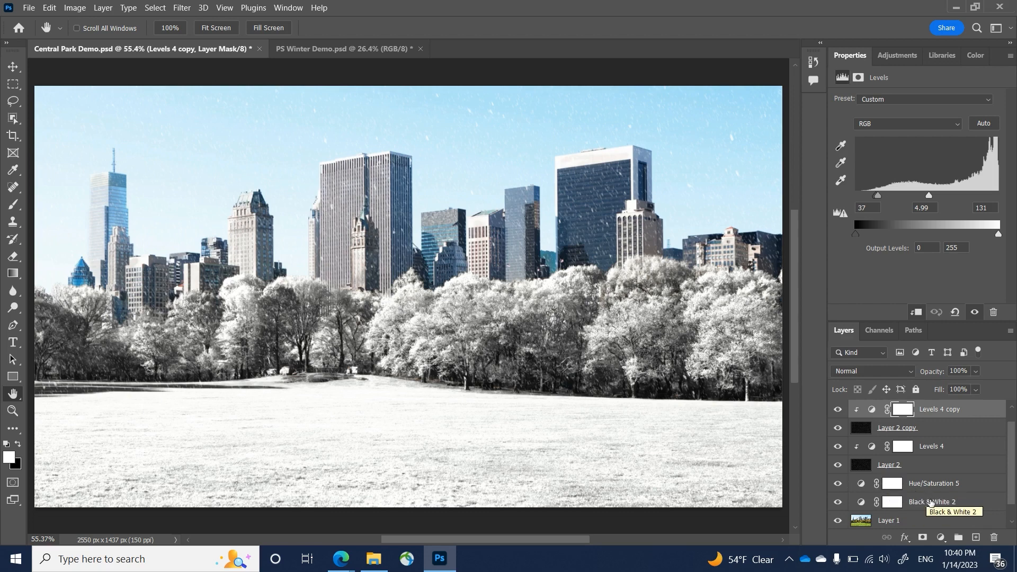
pyautogui.click(932, 502)
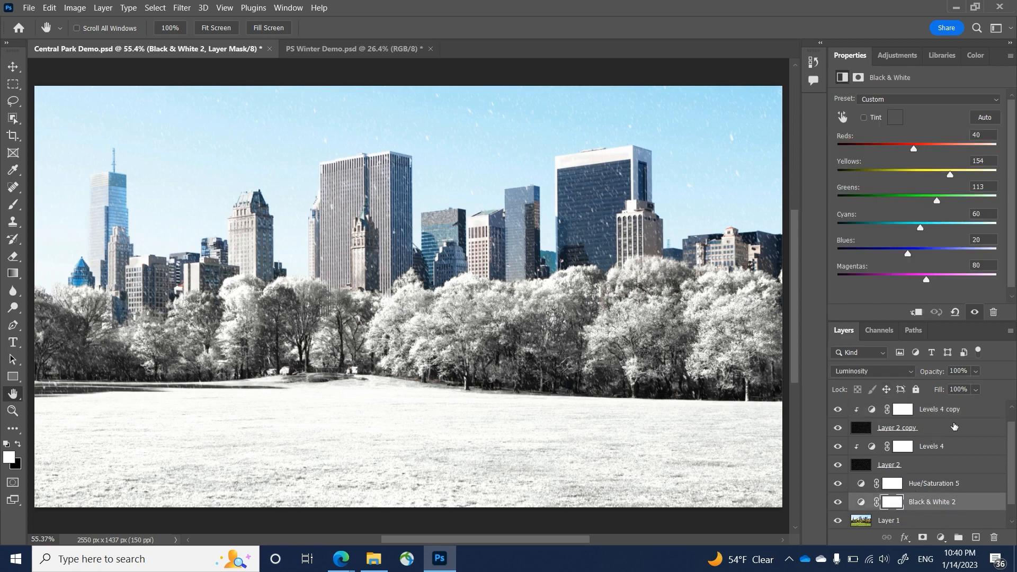
pyautogui.scroll(1, 953, 427)
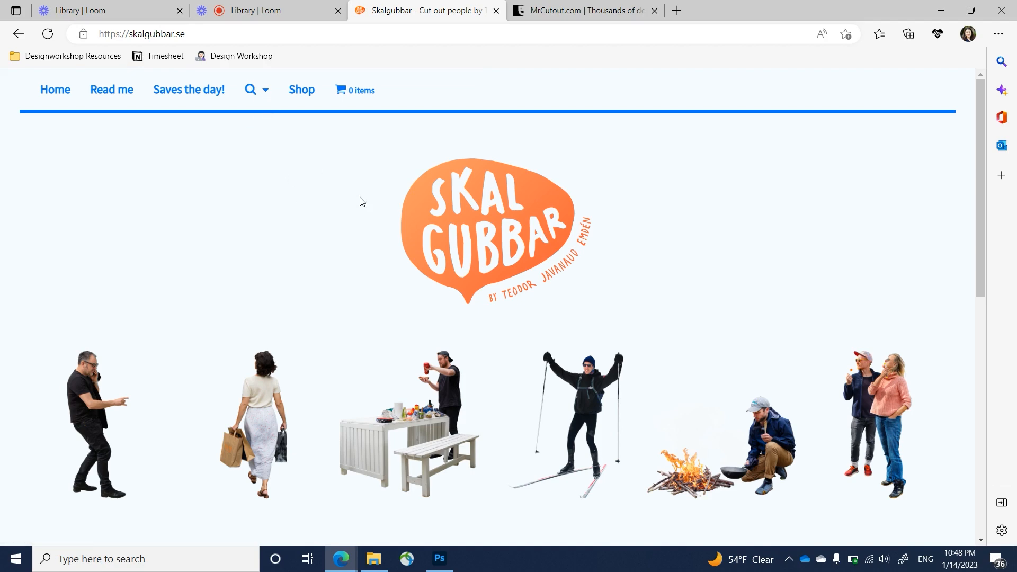
# Switch to the web browser and look through the cutout people on the Skalgubbar home page.
pyautogui.scroll(-12, 360, 201)
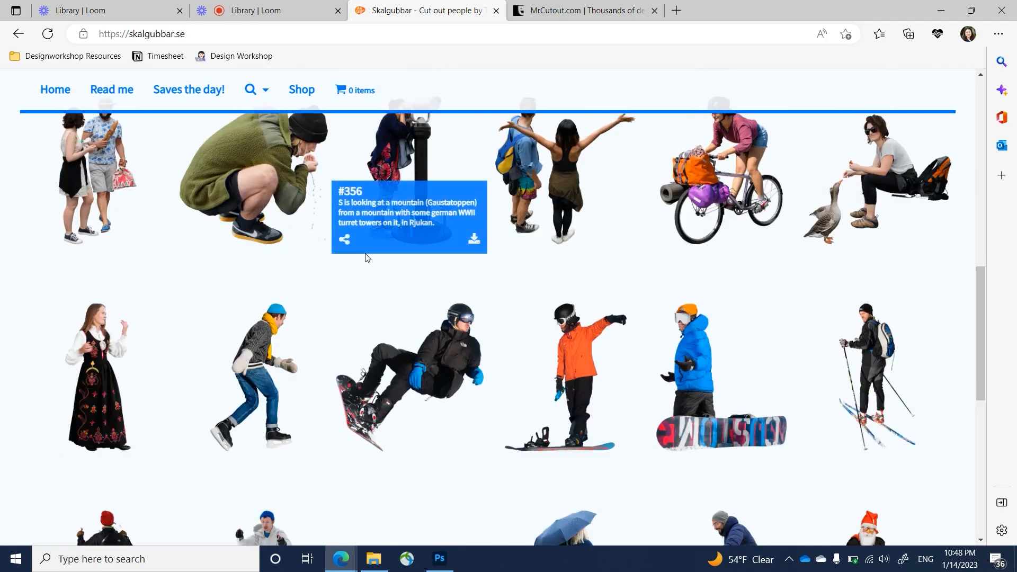
pyautogui.scroll(-8, 367, 258)
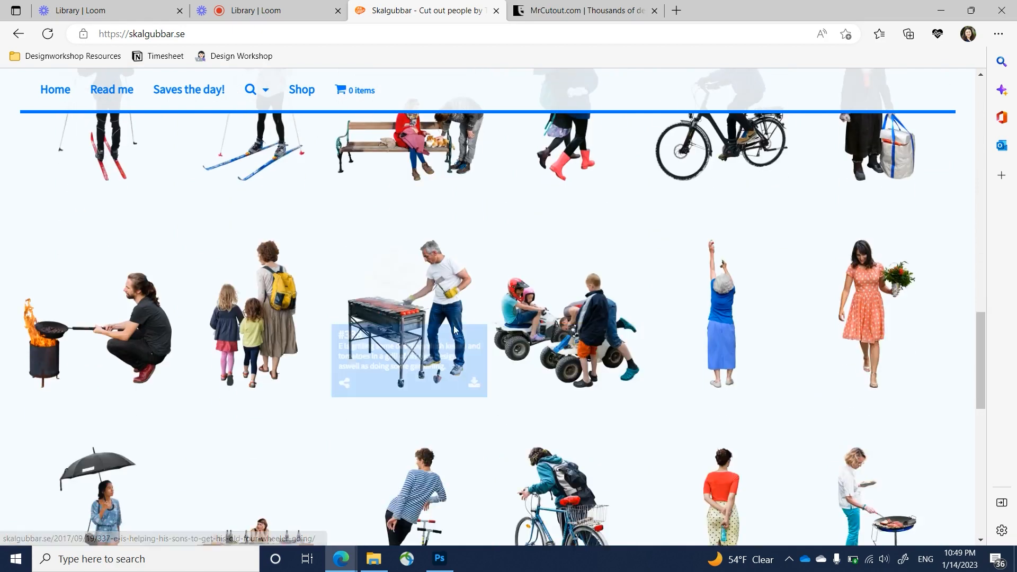
pyautogui.scroll(20, 455, 330)
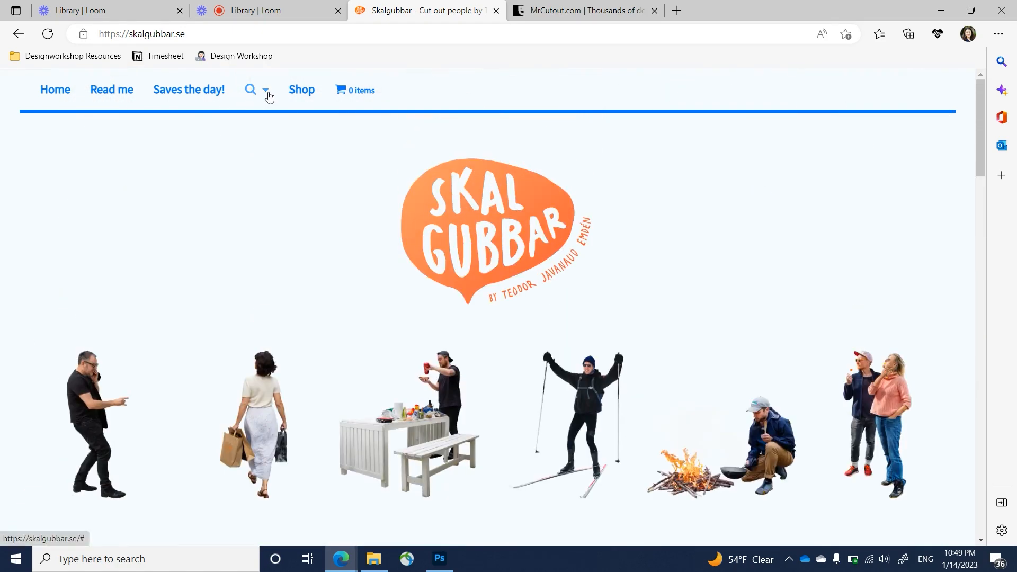
# Filter the Skalgubbar cutouts by the winter category and look through the winter figures.
pyautogui.click(268, 96)
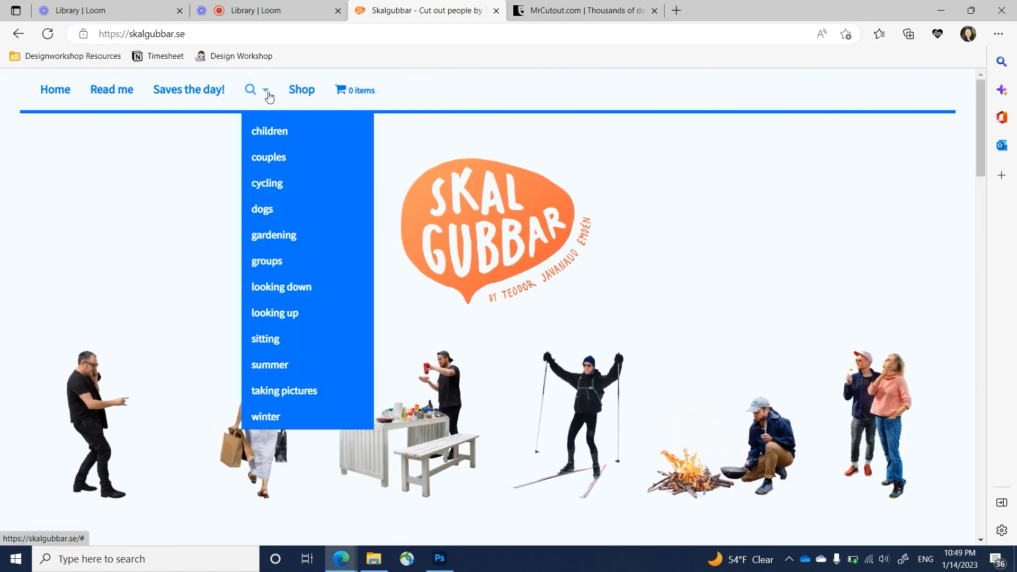
pyautogui.click(281, 422)
pyautogui.scroll(-4, 595, 261)
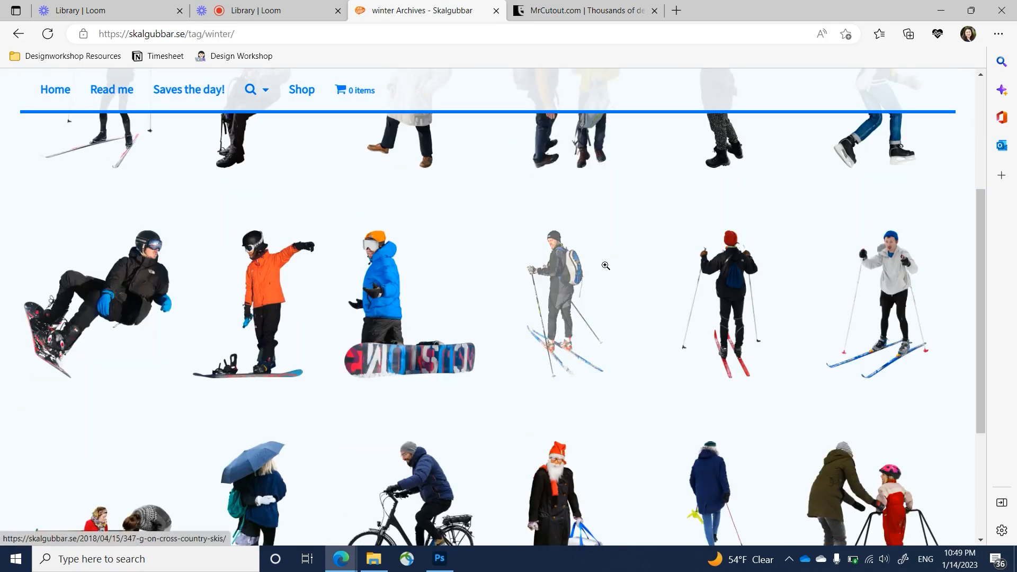
pyautogui.scroll(-15, 606, 266)
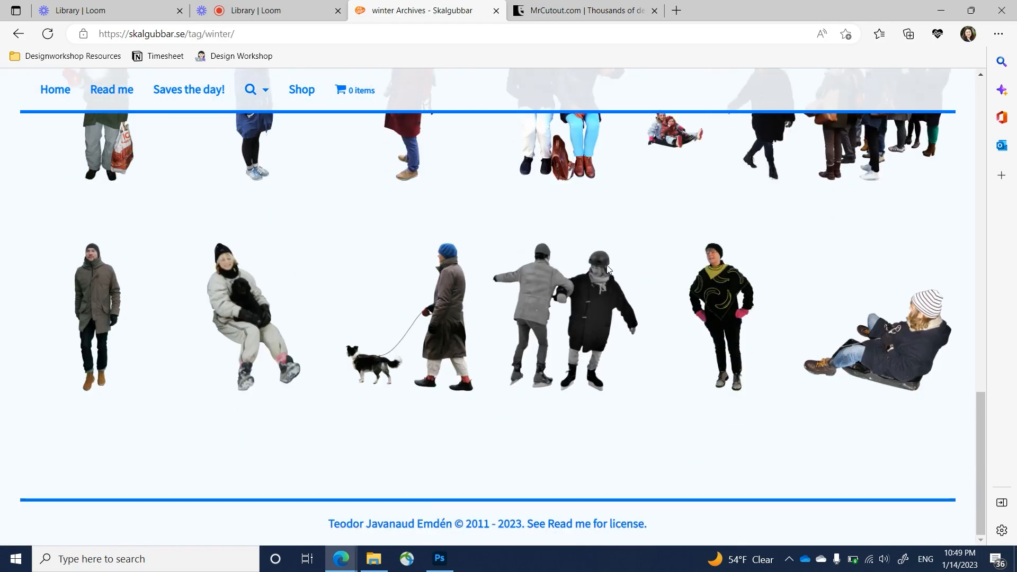
pyautogui.scroll(-3, 604, 267)
pyautogui.scroll(7, 713, 267)
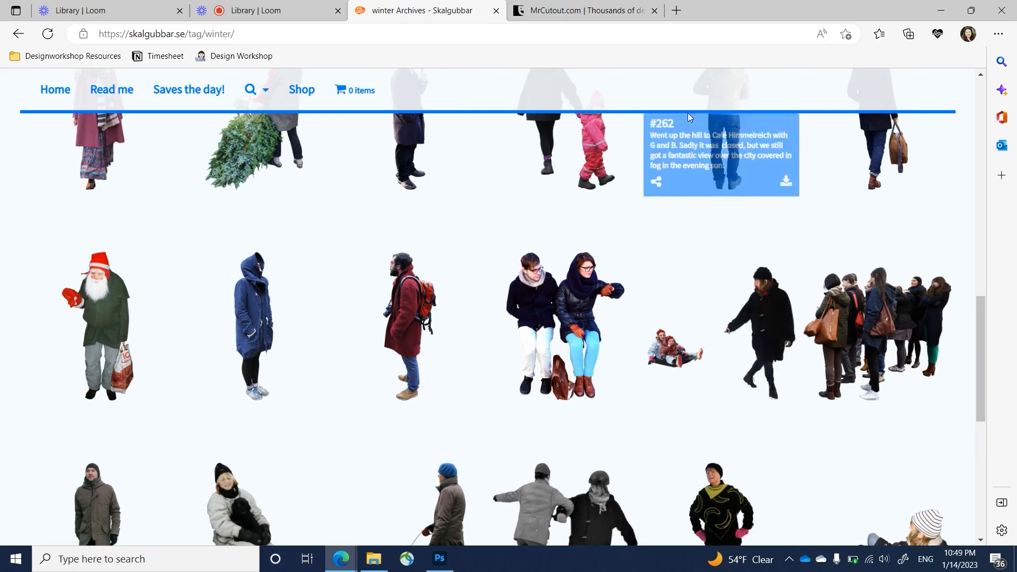
# Switch to the MrCutout site, open its people cutouts and look through the images and filter options.
pyautogui.click(604, 15)
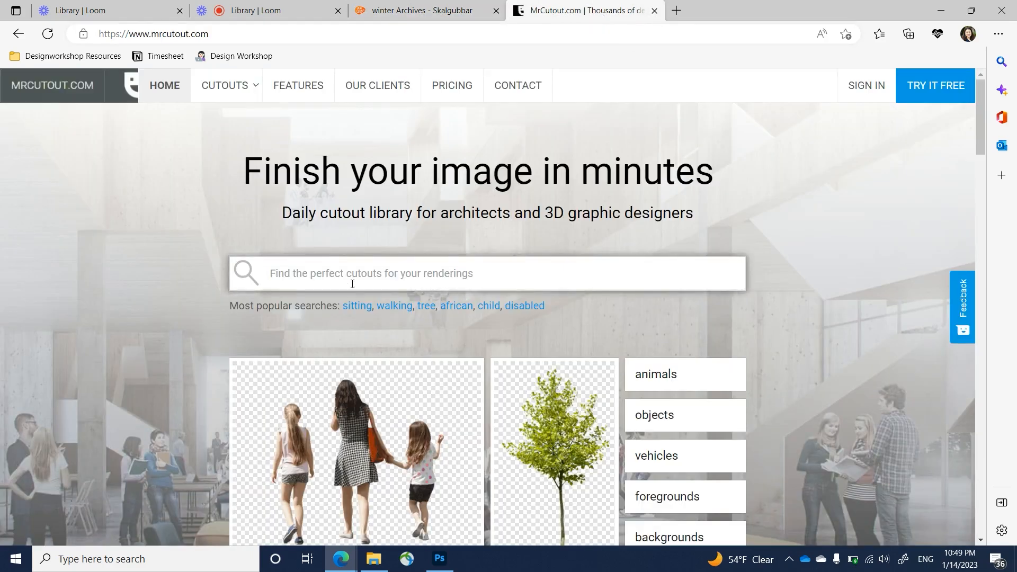
pyautogui.moveTo(239, 91)
pyautogui.click(245, 127)
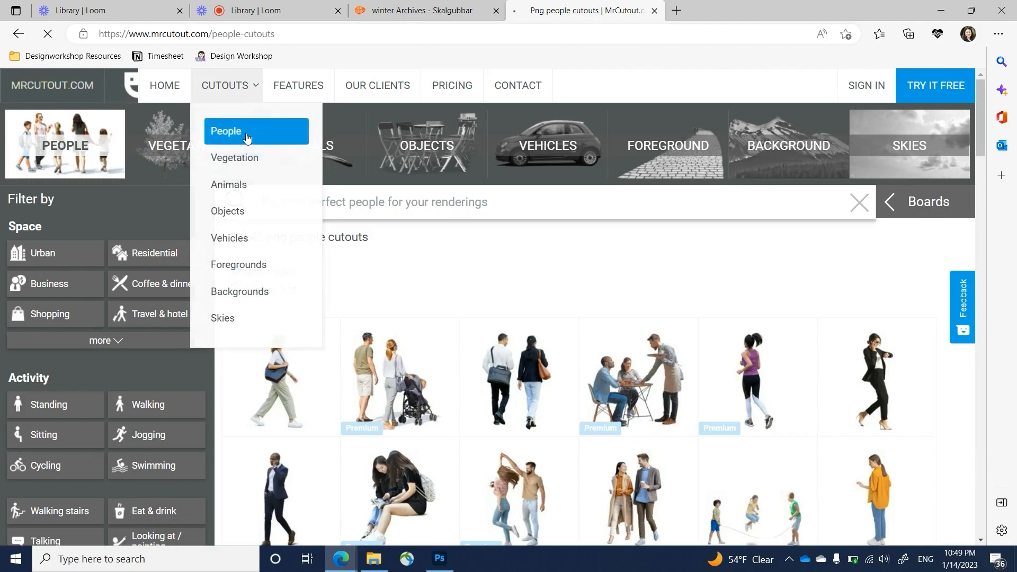
pyautogui.scroll(-10, 141, 344)
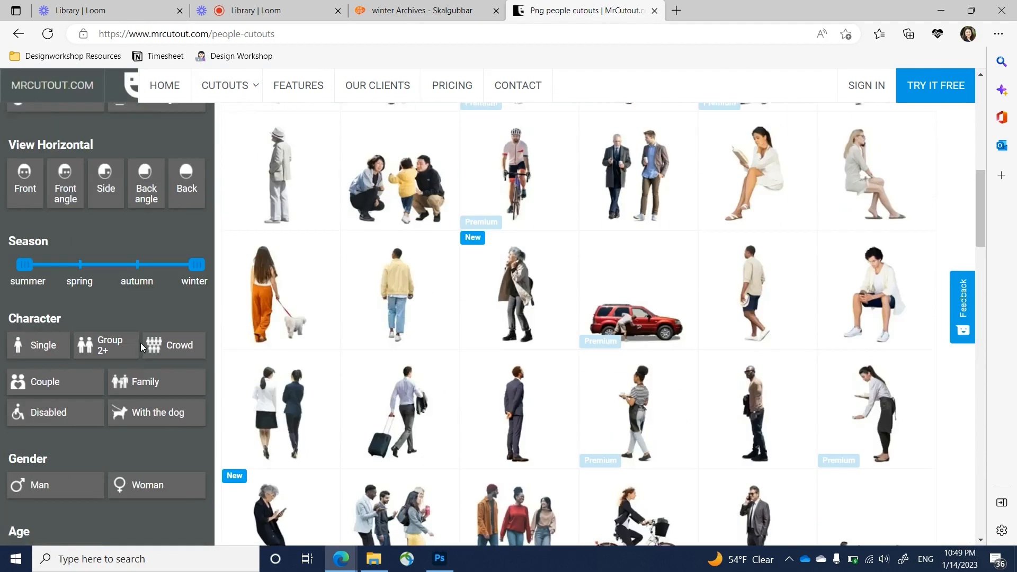
pyautogui.scroll(-5, 141, 342)
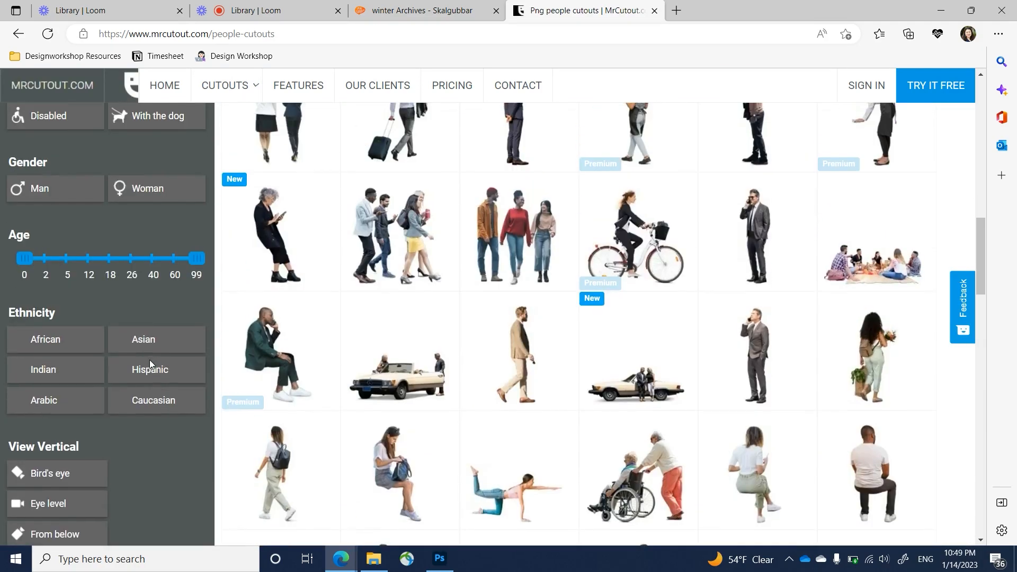
# Limit the MrCutout people cutouts to the winter season and look through the first page.
pyautogui.scroll(5, 101, 324)
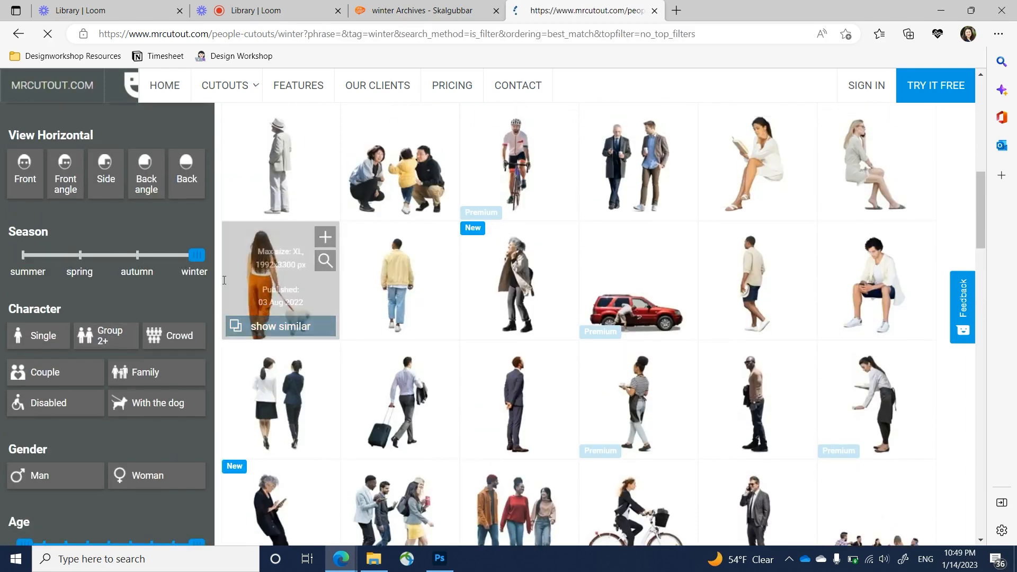
pyautogui.scroll(-5, 445, 339)
pyautogui.scroll(-15, 858, 380)
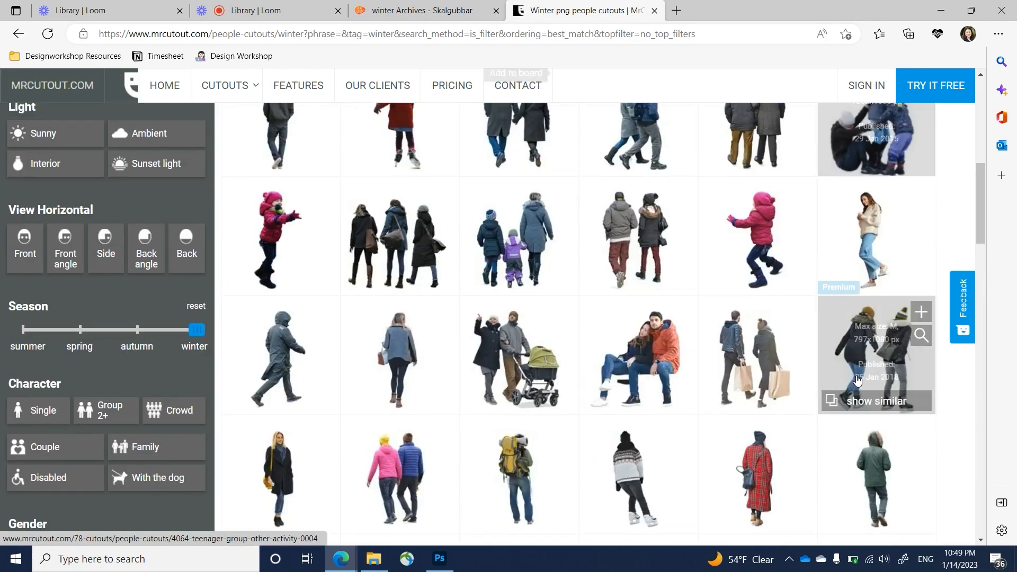
pyautogui.scroll(-15, 856, 384)
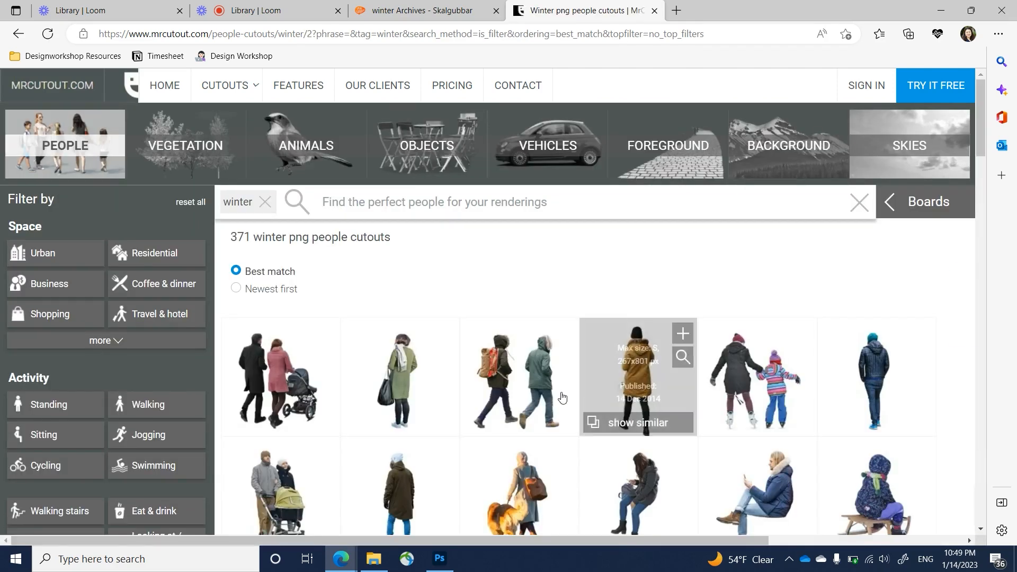
# Look through the second page of winter people cutouts for figures in snow clothing, on skis or with sleds.
pyautogui.scroll(-4, 789, 286)
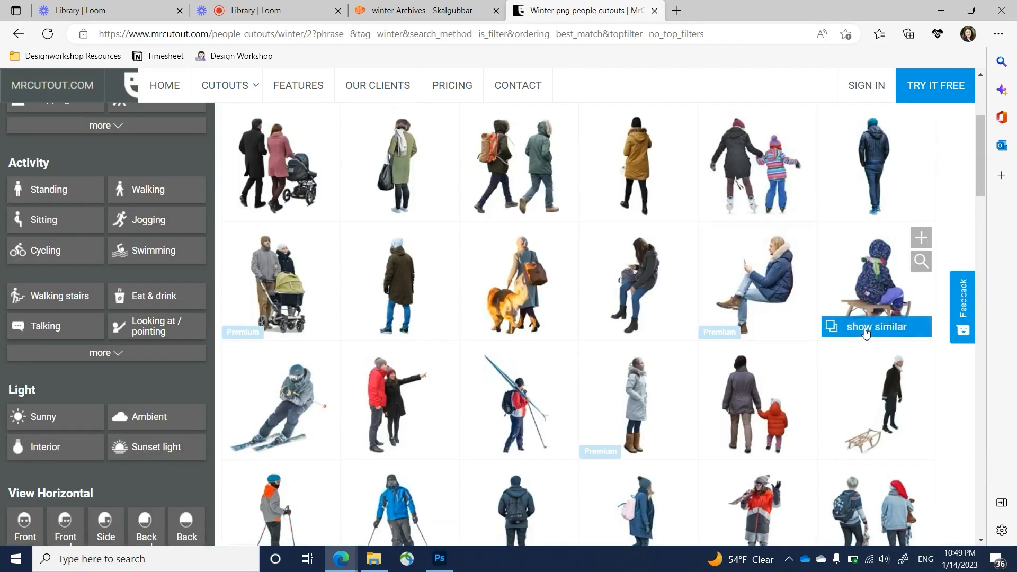
pyautogui.scroll(-5, 843, 329)
pyautogui.scroll(-6, 751, 387)
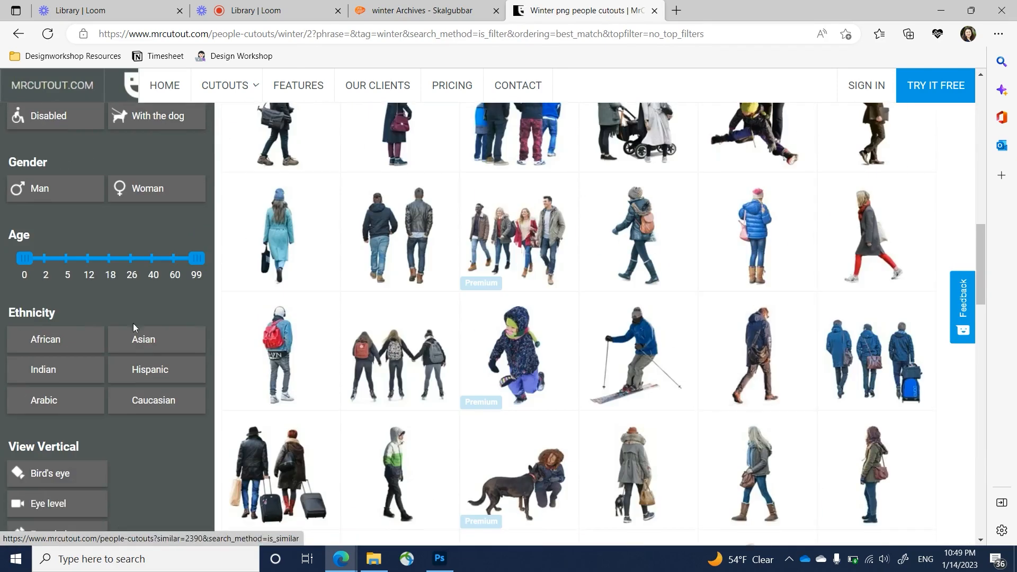
pyautogui.scroll(13, 332, 325)
pyautogui.scroll(3, 332, 325)
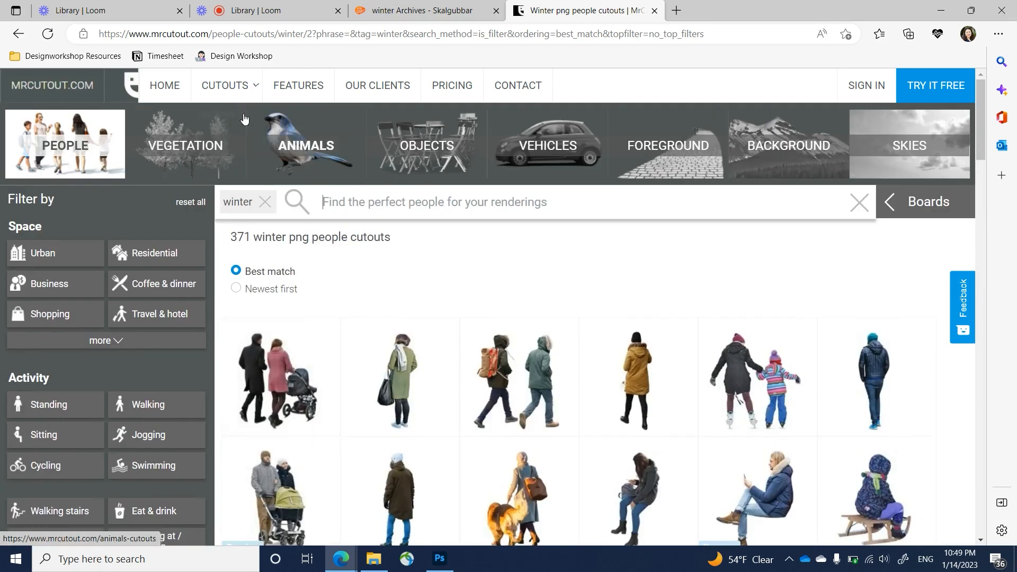
# Open the MrCutout vegetation cutouts and limit them to the winter season.
pyautogui.click(207, 91)
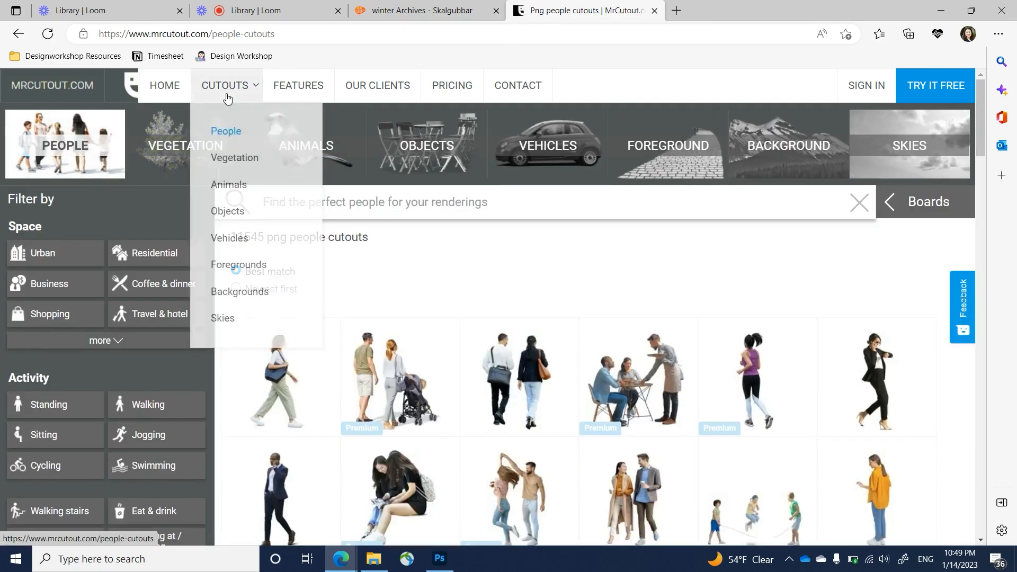
pyautogui.click(305, 153)
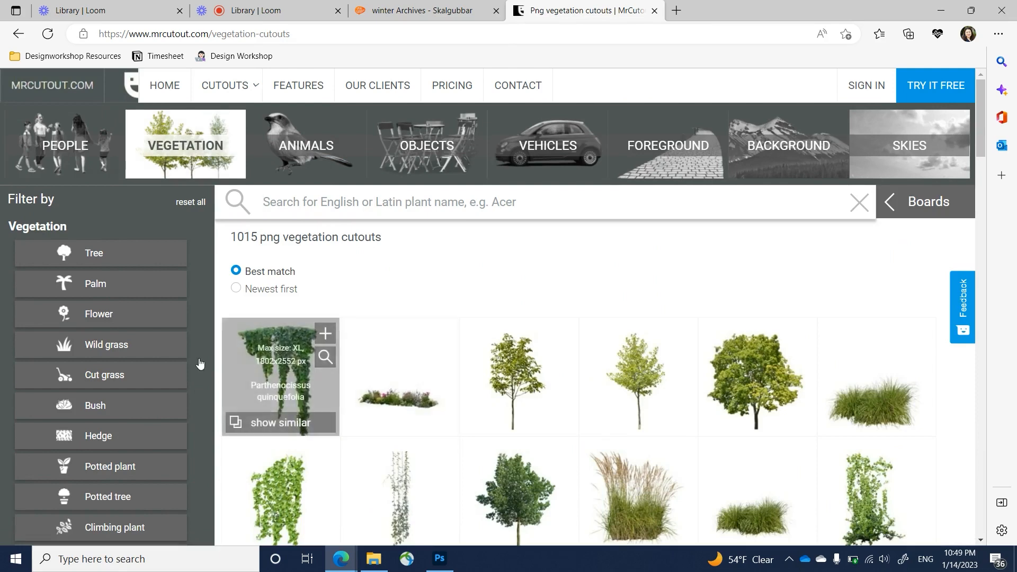
pyautogui.scroll(-4, 164, 357)
pyautogui.scroll(-5, 169, 381)
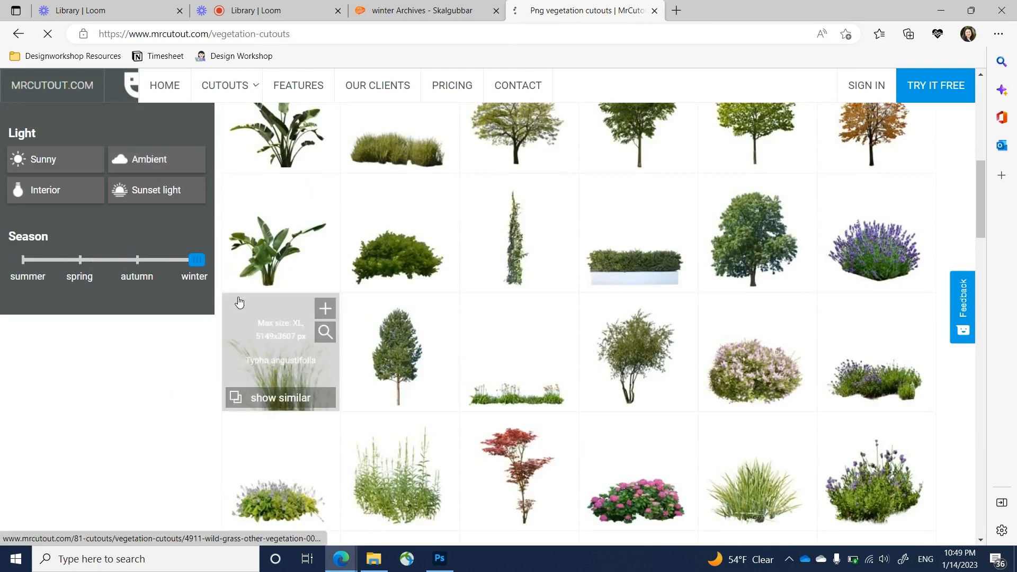
# Look through the winter vegetation cutouts for bare trees, evergreens and snow-covered shrubs.
pyautogui.scroll(-5, 477, 375)
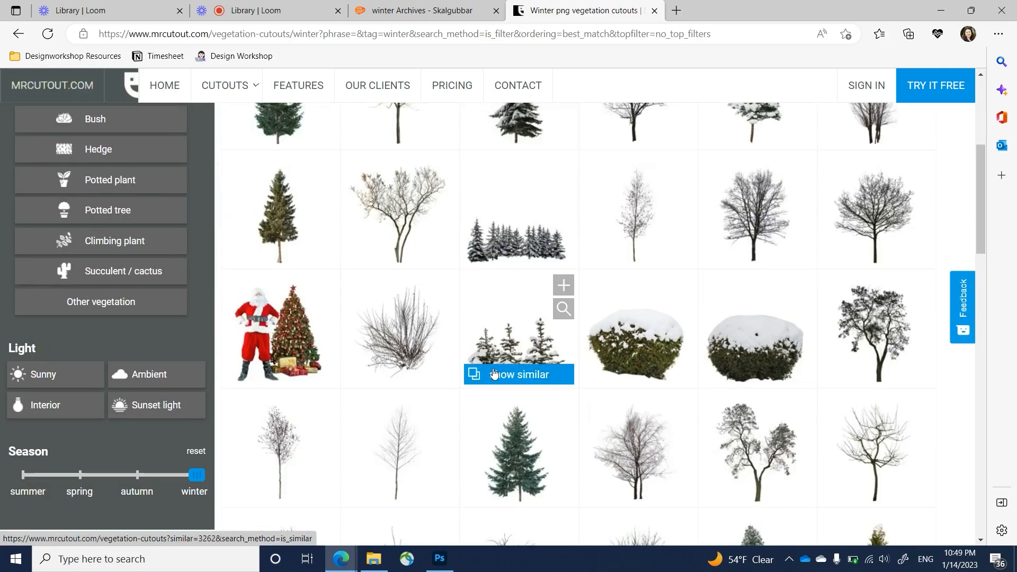
pyautogui.scroll(-9, 492, 374)
pyautogui.scroll(-7, 654, 264)
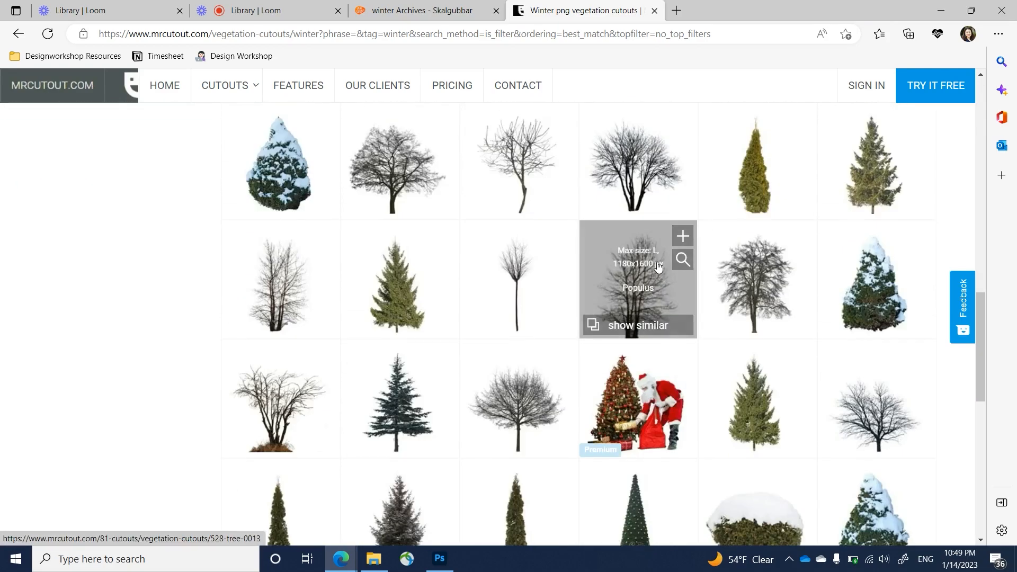
pyautogui.scroll(-3, 526, 291)
pyautogui.scroll(20, 832, 366)
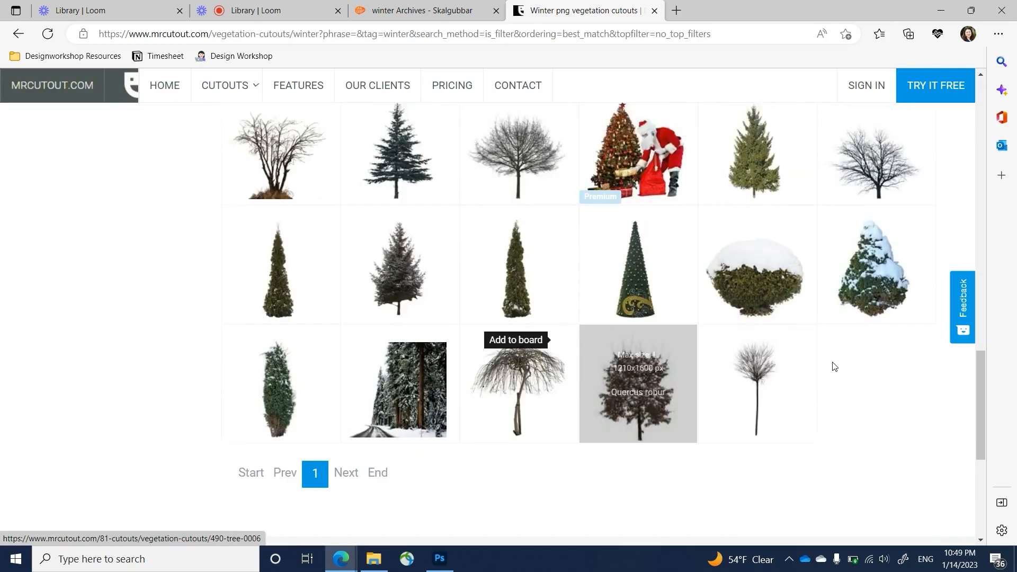